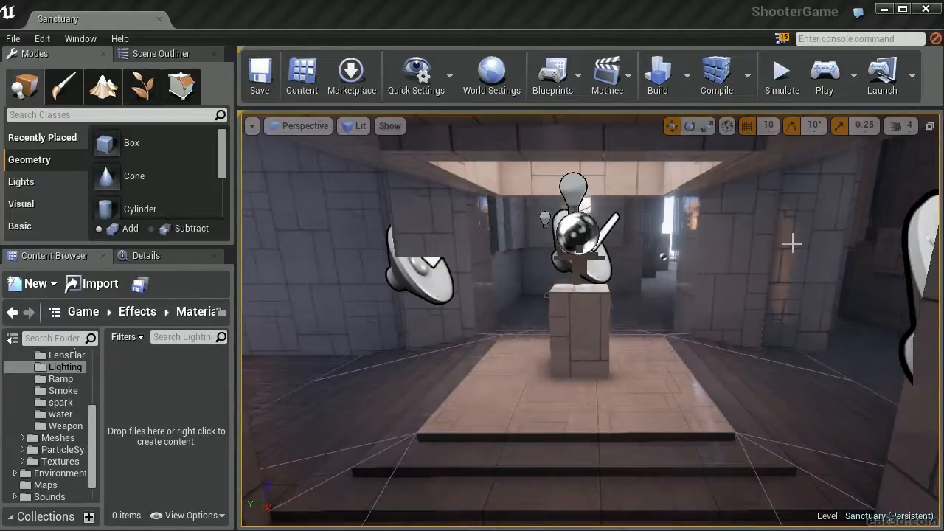
# Create a material named MAT_WLFMaster in the Effects Lighting materials folder and dock its editor beside the Sanctuary level
pyautogui.scroll(2, 63, 441)
pyautogui.click(63, 440)
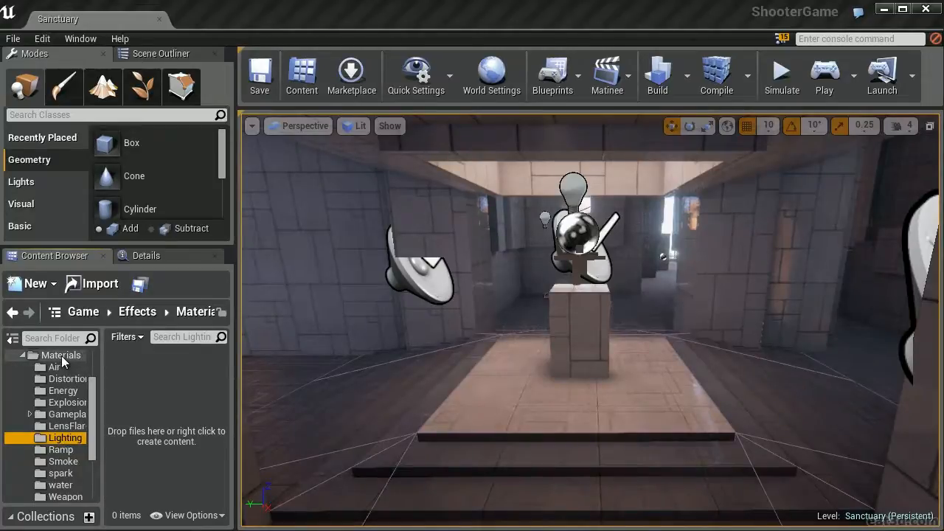
pyautogui.rightClick(159, 371)
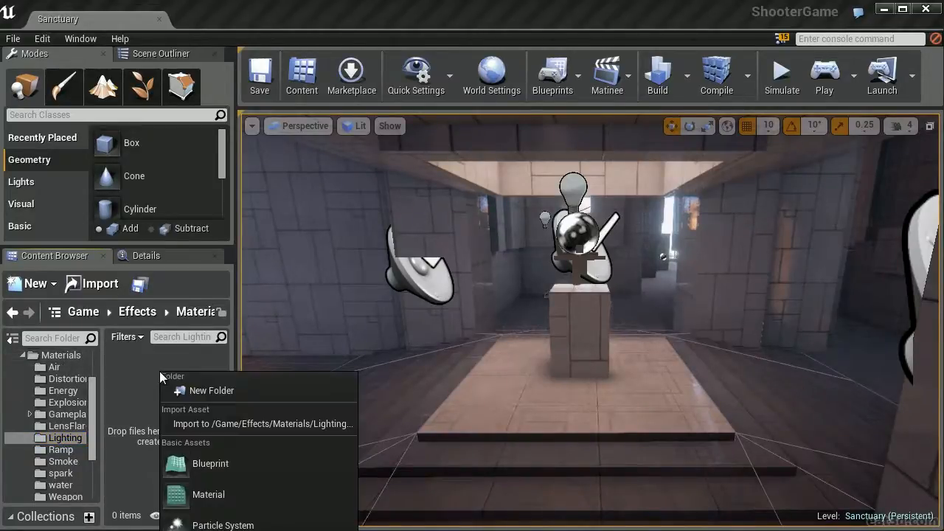
pyautogui.click(210, 494)
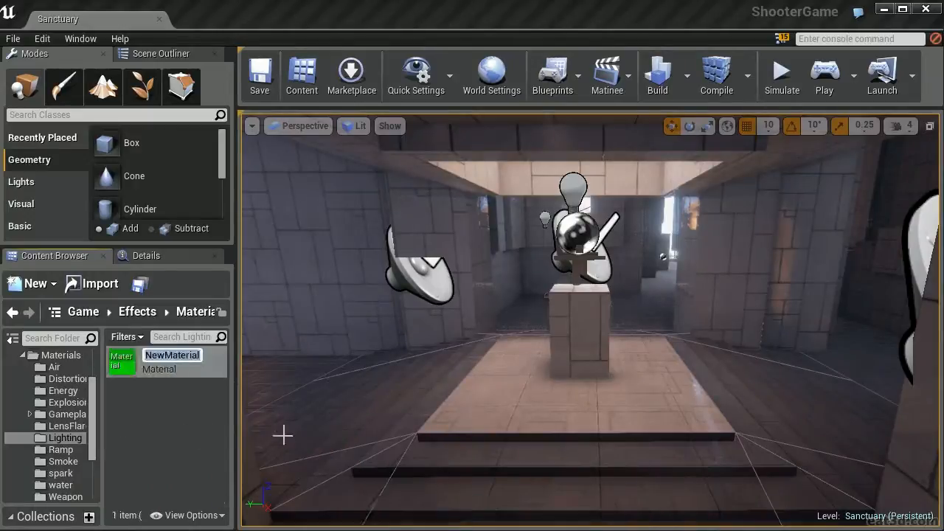
pyautogui.write('MAT')
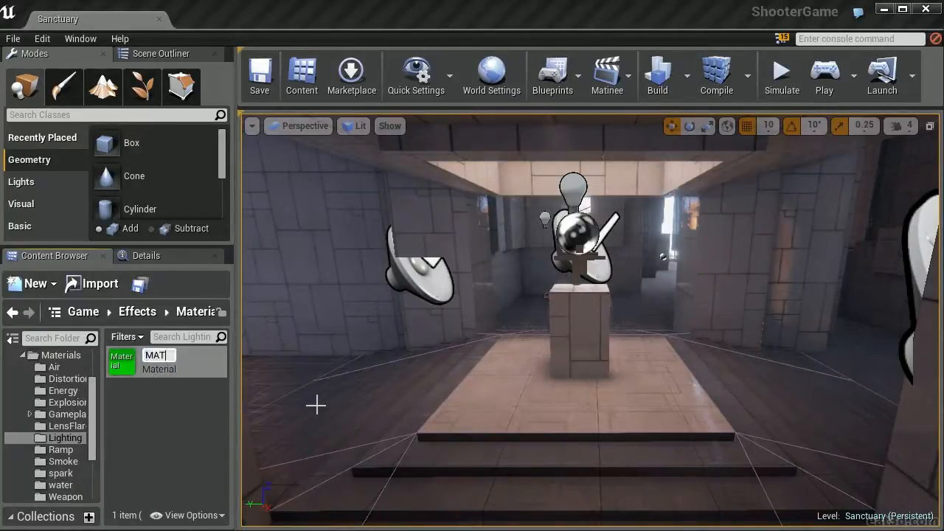
pyautogui.write('_WLFMaster')
pyautogui.press('Return')
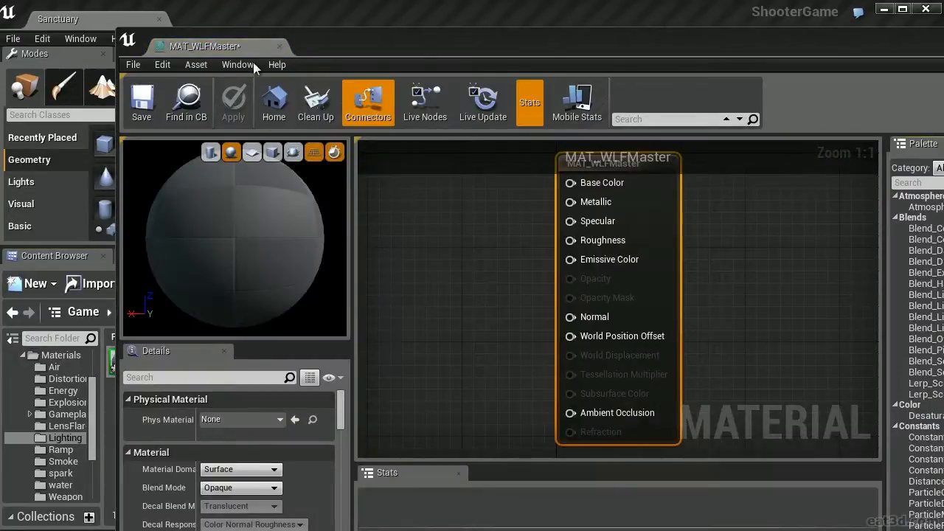
pyautogui.moveTo(246, 41); pyautogui.dragTo(281, 15)
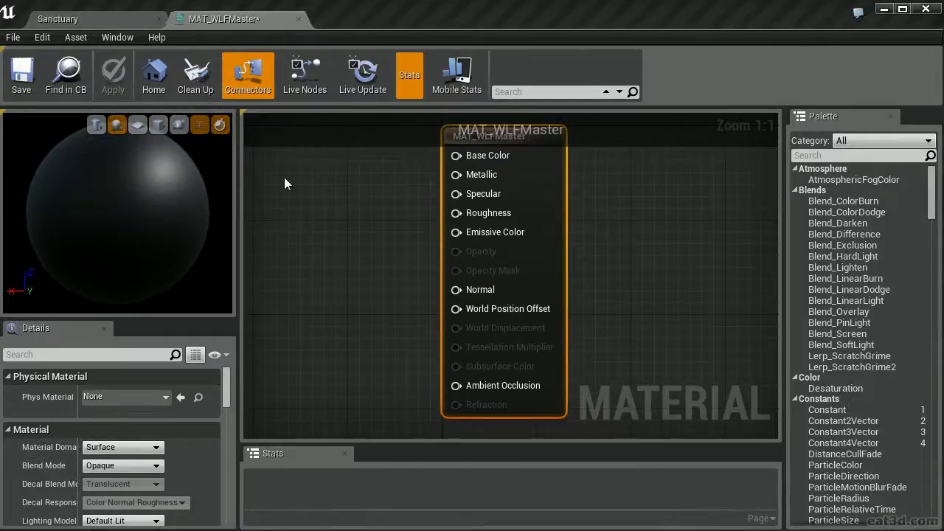
# Add an Absolute World Position node in an empty area of the material graph
pyautogui.moveTo(284, 183); pyautogui.dragTo(520, 267, button='right')
pyautogui.scroll(-4, 425, 217)
pyautogui.moveTo(327, 234); pyautogui.dragTo(768, 220, button='right')
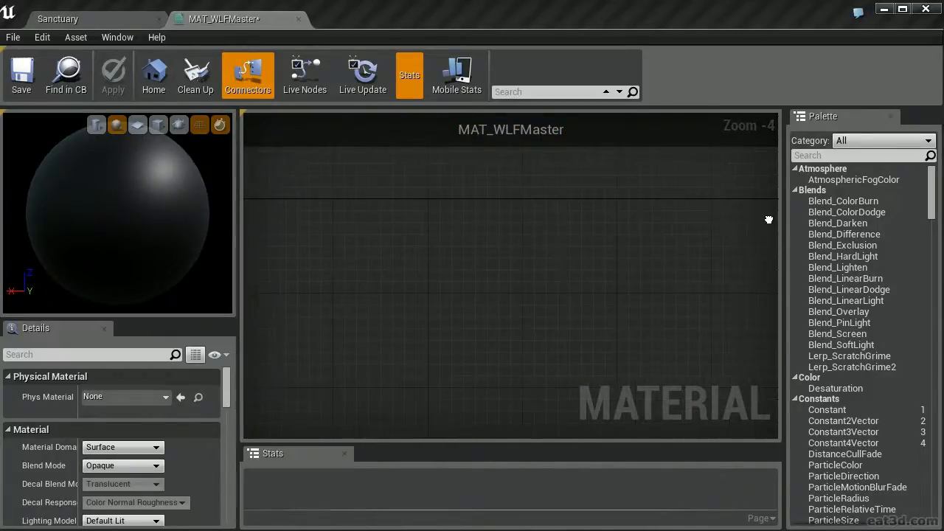
pyautogui.rightClick(343, 199)
pyautogui.write('world')
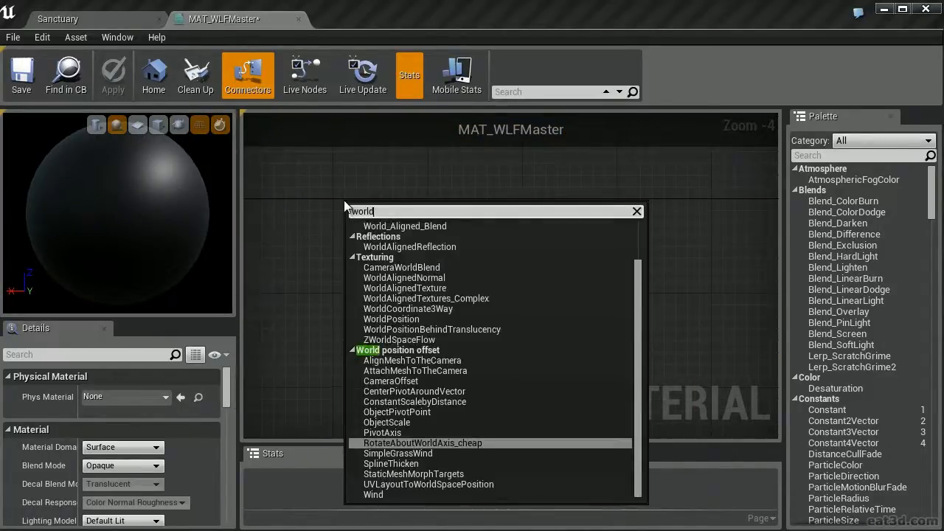
pyautogui.write('pos')
pyautogui.press('Return')
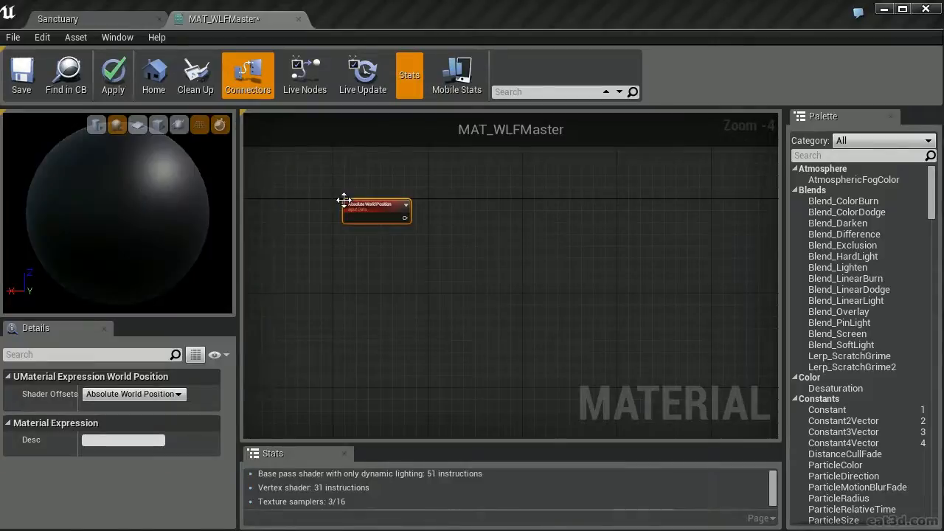
# Place a Multiply node beside the Absolute World Position node and a Constant node below it
pyautogui.scroll(4, 456, 226)
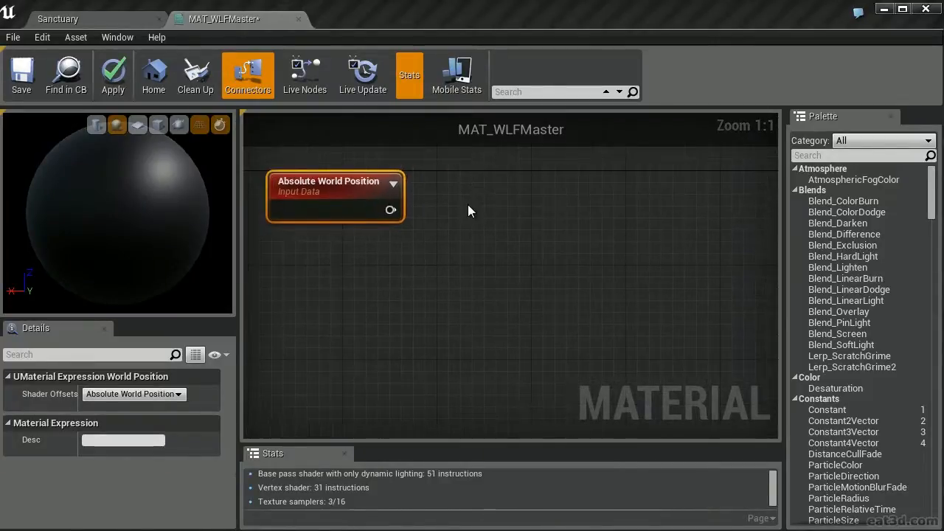
pyautogui.click(468, 204)
pyautogui.press('m')
pyautogui.click(458, 198)
pyautogui.moveTo(355, 262); pyautogui.dragTo(417, 221, button='right')
pyautogui.click(404, 219)
pyautogui.press('1')
pyautogui.click(391, 216)
pyautogui.click(487, 224)
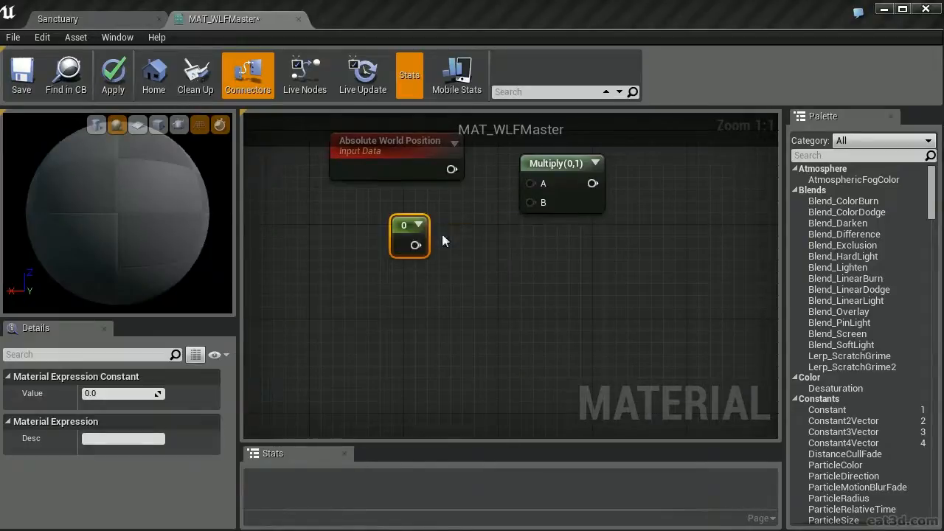
# Set the constant to 0.01 and connect Absolute World Position to the Multiply's A input and the constant to B
pyautogui.click(135, 395)
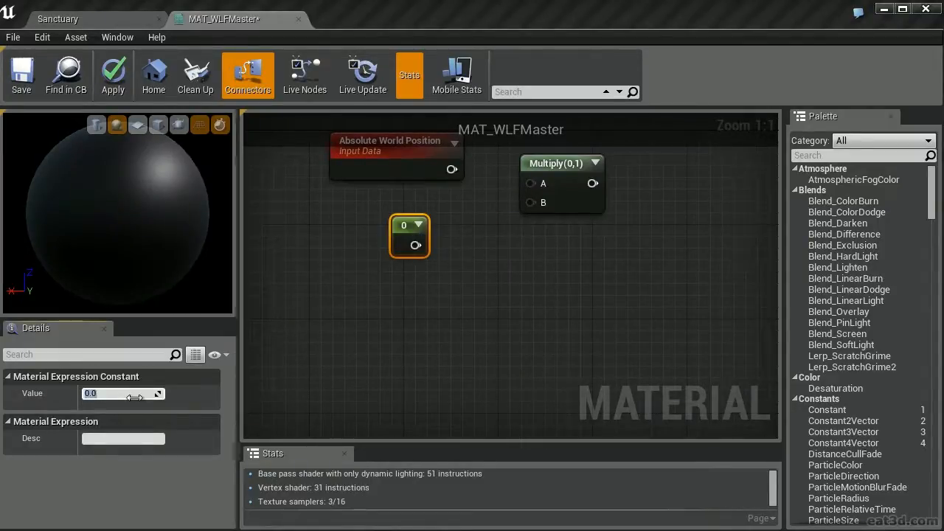
pyautogui.write('0.01')
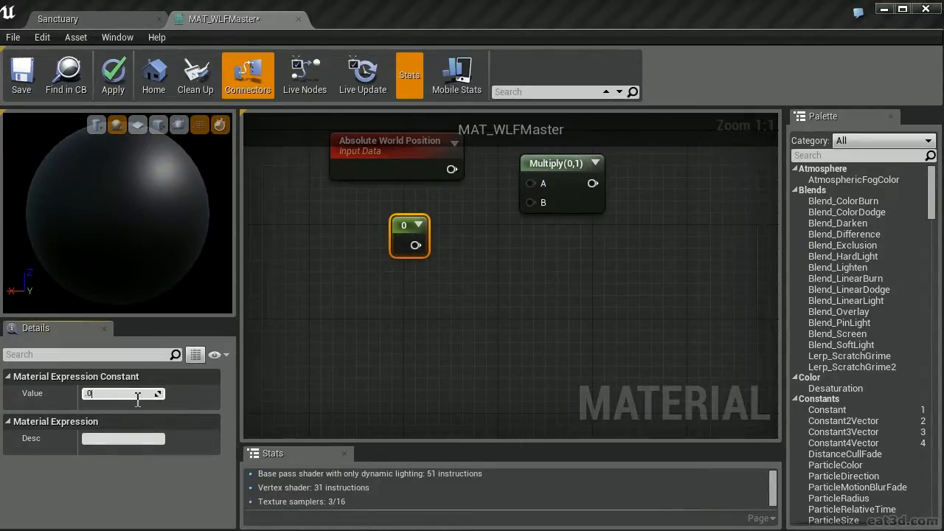
pyautogui.press('Return')
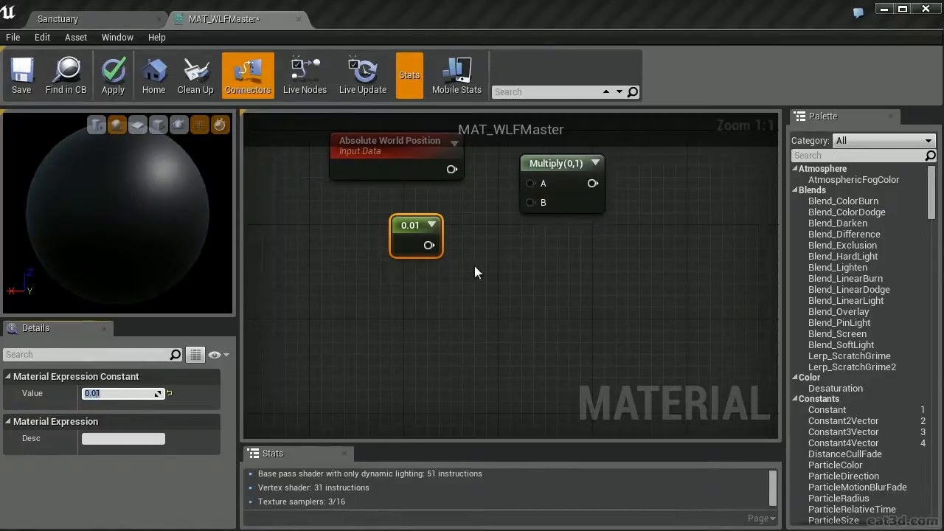
pyautogui.moveTo(429, 245); pyautogui.dragTo(452, 169)
pyautogui.moveTo(583, 267); pyautogui.dragTo(551, 280, button='right')
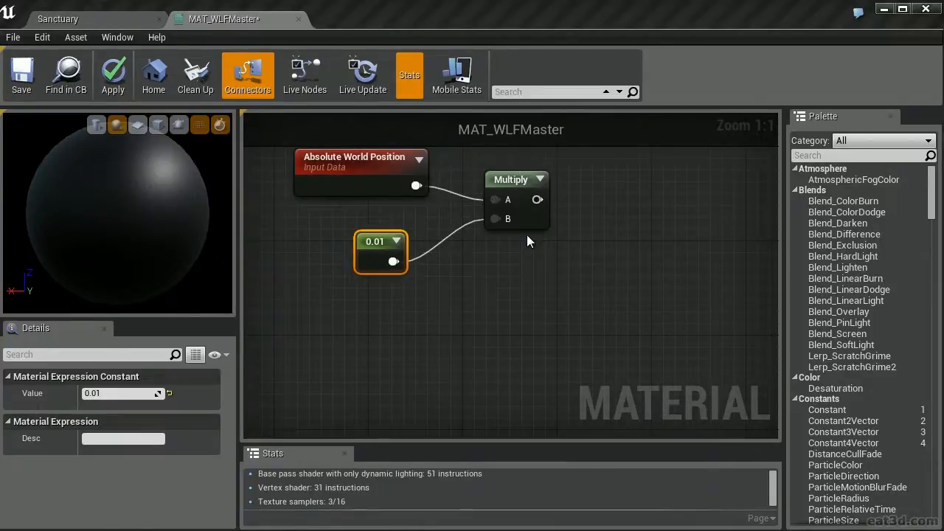
# Add a ComponentMask node for the R and G channels and feed it from the Multiply output
pyautogui.moveTo(627, 184); pyautogui.dragTo(519, 185, button='right')
pyautogui.rightClick(516, 182)
pyautogui.write('compon')
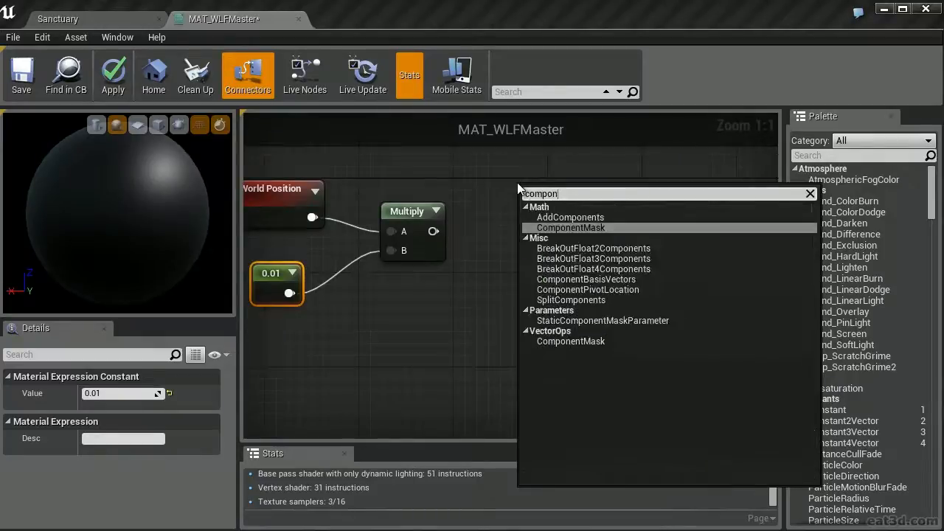
pyautogui.press('Return')
pyautogui.moveTo(433, 231); pyautogui.dragTo(493, 214)
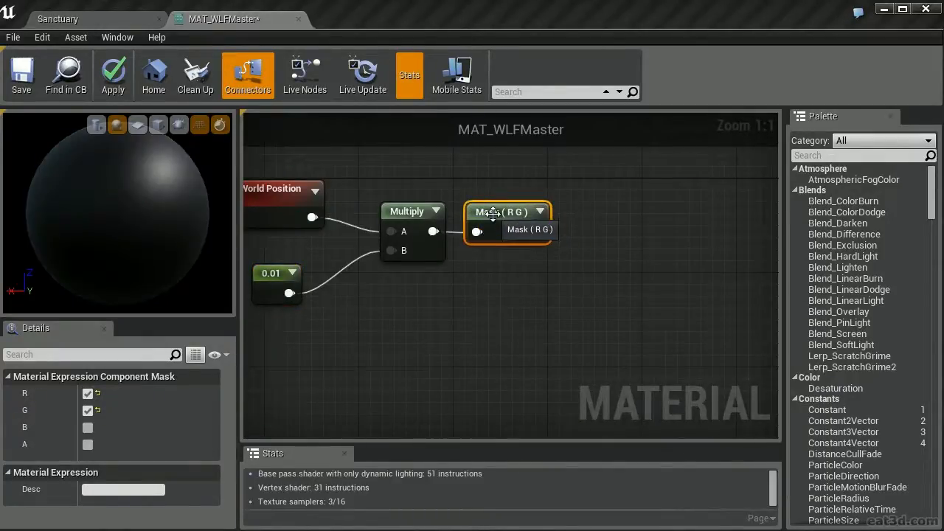
# Preview the R G mask node and rotate the preview sphere to inspect its masked world coordinates
pyautogui.moveTo(589, 216); pyautogui.dragTo(501, 208, button='right')
pyautogui.click(500, 208)
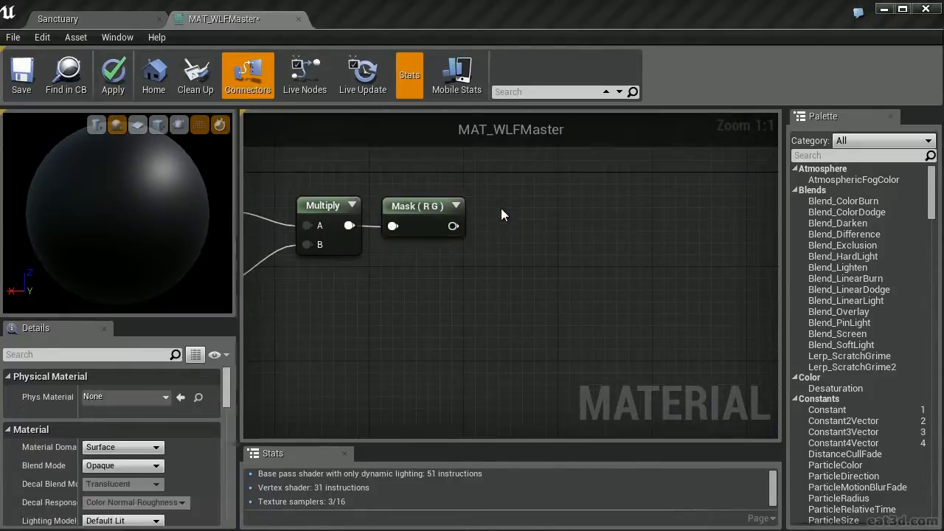
pyautogui.rightClick(423, 211)
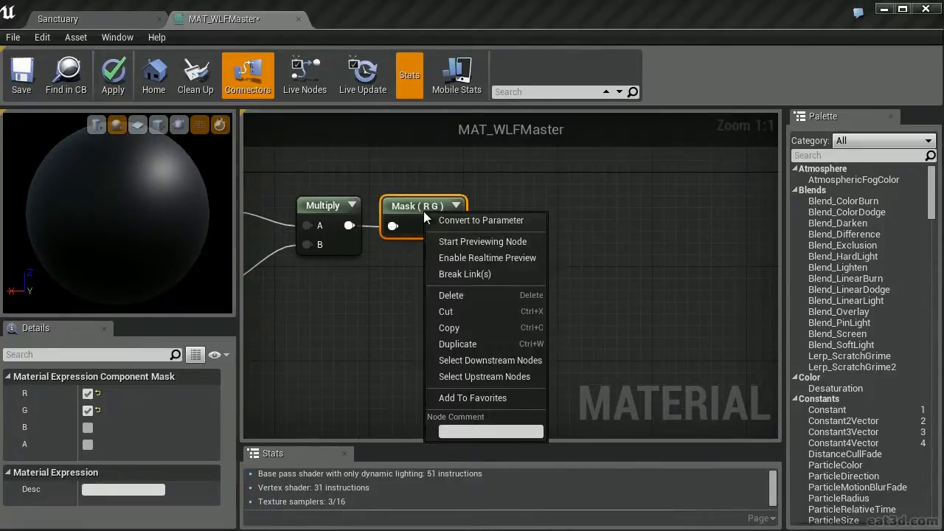
pyautogui.click(495, 240)
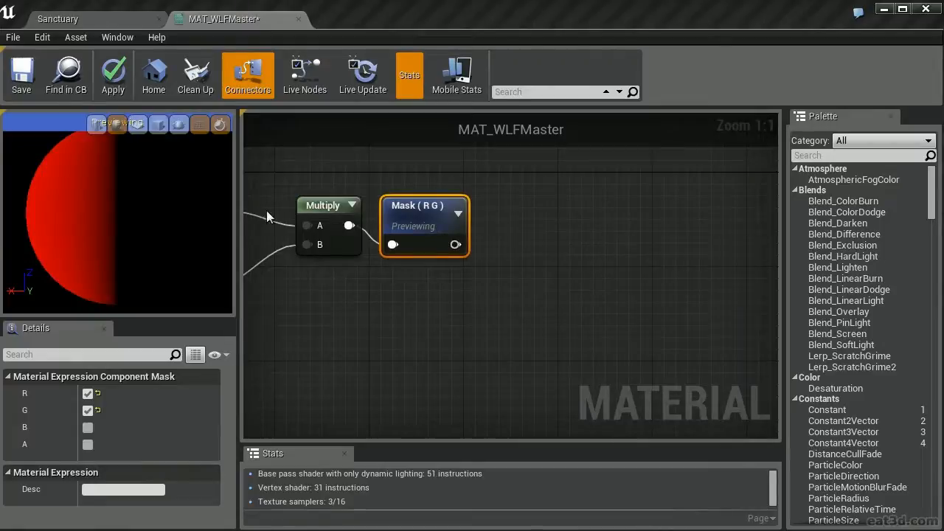
pyautogui.moveTo(124, 231); pyautogui.dragTo(122, 410)
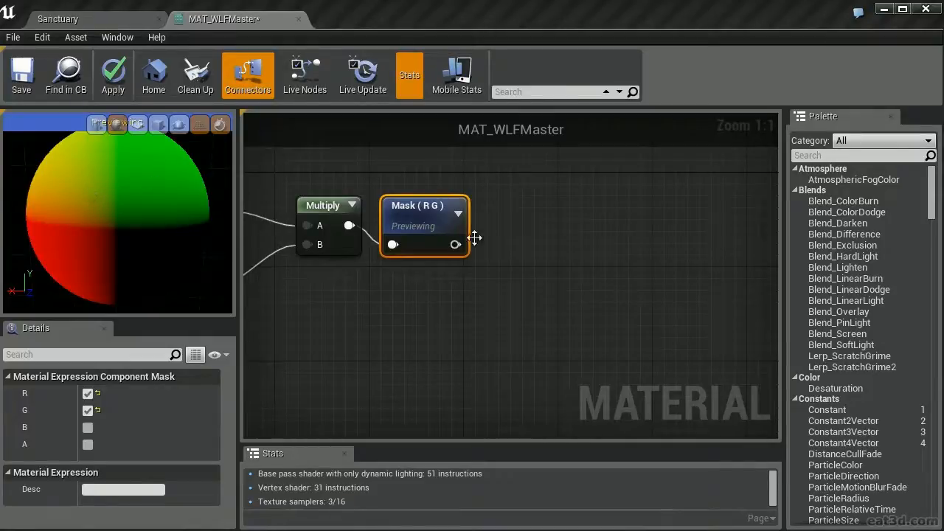
# Place an Add node after the R G mask and a Constant node below the mask
pyautogui.moveTo(486, 221); pyautogui.dragTo(565, 179, button='right')
pyautogui.click(507, 190)
pyautogui.click(412, 244)
pyautogui.click(409, 237)
pyautogui.click(503, 246)
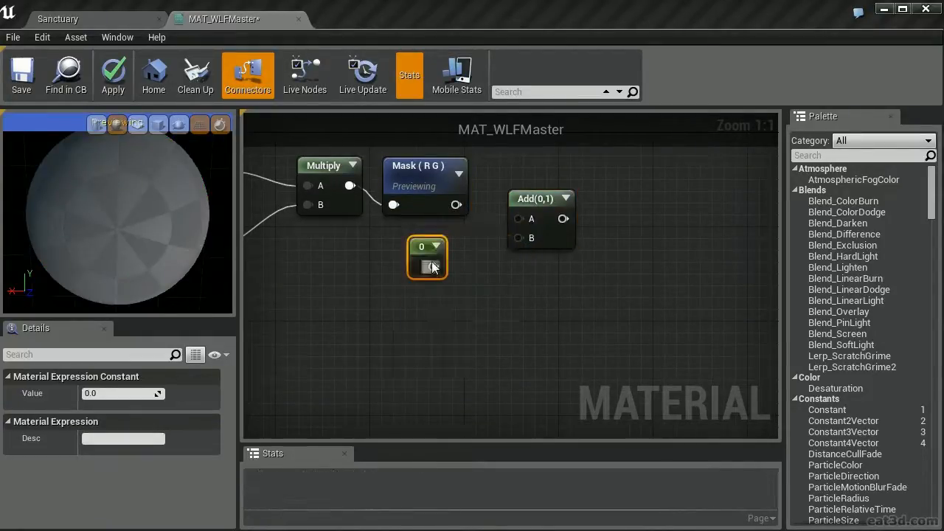
# Set the new constant to -1 and connect the R G mask to the Add's A input and the constant to B
pyautogui.click(118, 393)
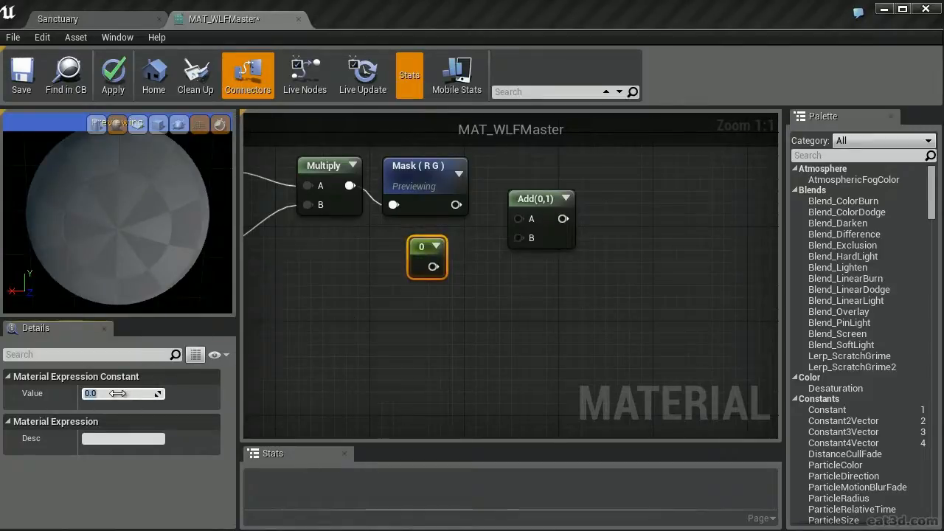
pyautogui.write('-1')
pyautogui.press('Return')
pyautogui.moveTo(437, 266); pyautogui.dragTo(519, 236)
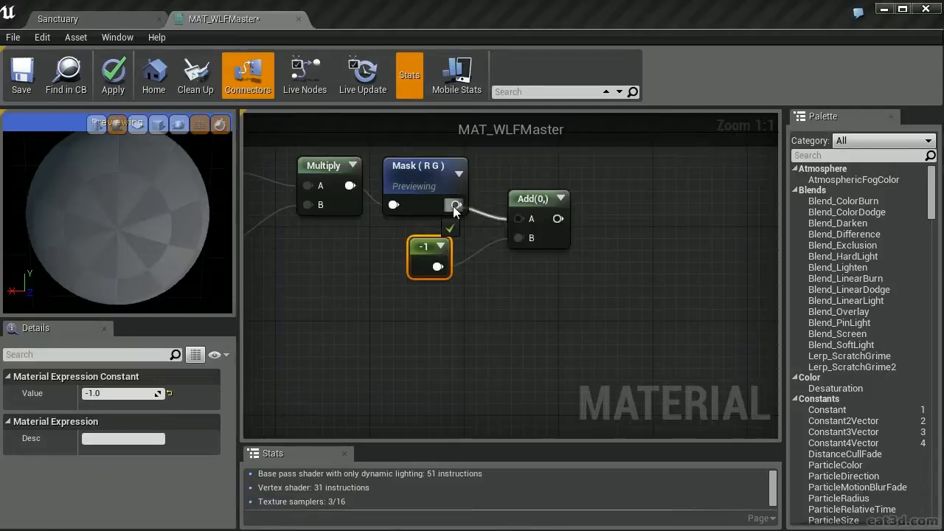
pyautogui.moveTo(455, 205); pyautogui.dragTo(519, 218)
# Preview the Add node and rotate the preview sphere to inspect the offset coordinates
pyautogui.click(530, 199)
pyautogui.rightClick(532, 203)
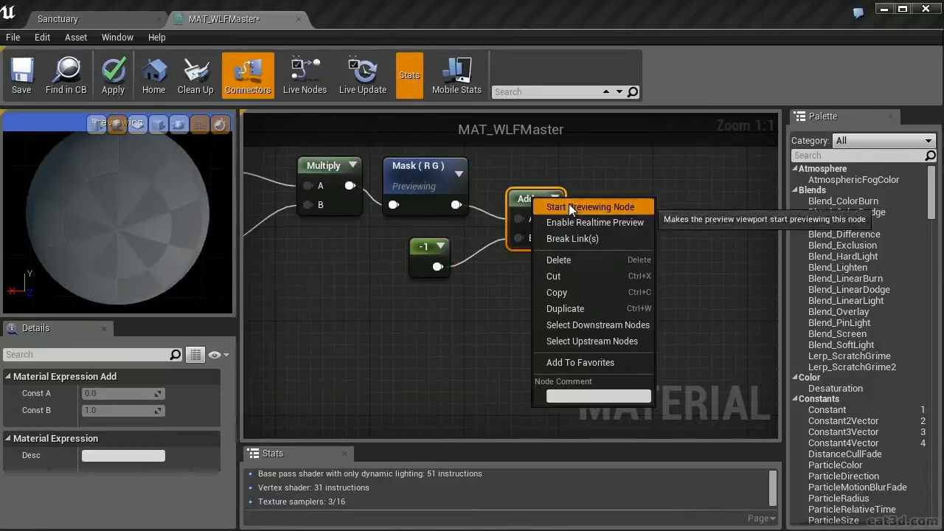
pyautogui.click(568, 203)
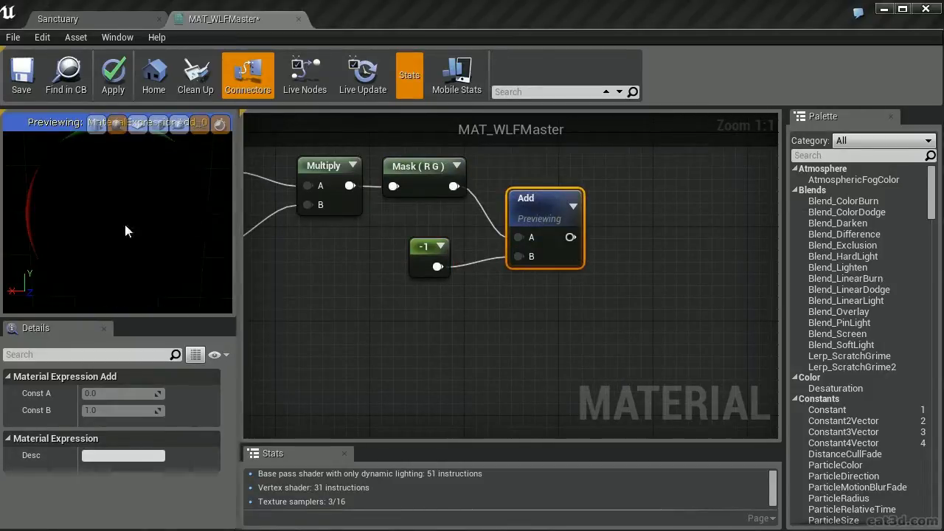
pyautogui.moveTo(123, 222); pyautogui.dragTo(123, 225)
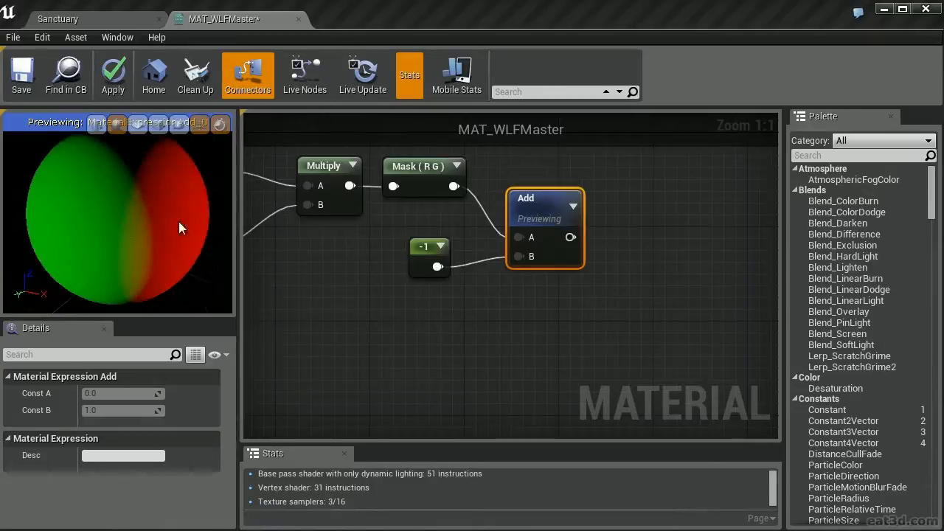
# Place a second Add node after the previewed Add node
pyautogui.moveTo(664, 208); pyautogui.dragTo(506, 263, button='right')
pyautogui.click(464, 227)
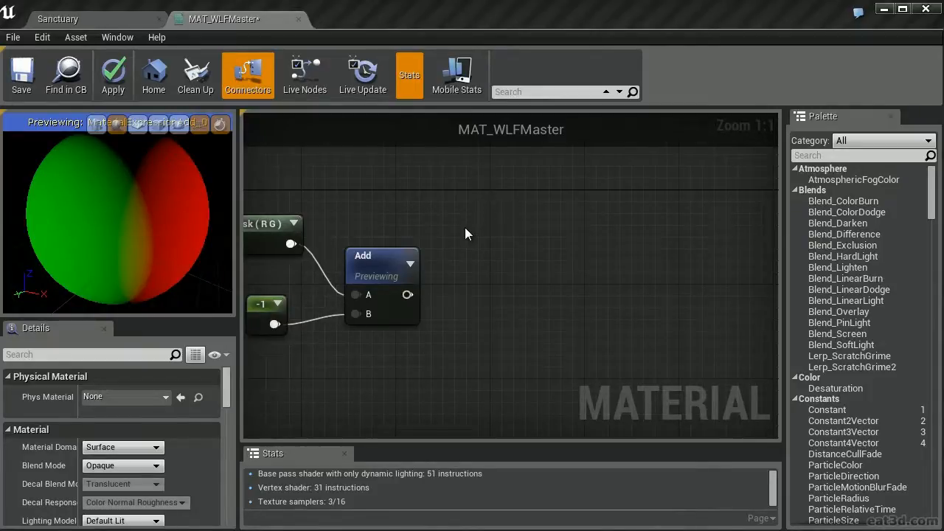
pyautogui.click(502, 228)
pyautogui.moveTo(455, 262); pyautogui.dragTo(498, 306, button='right')
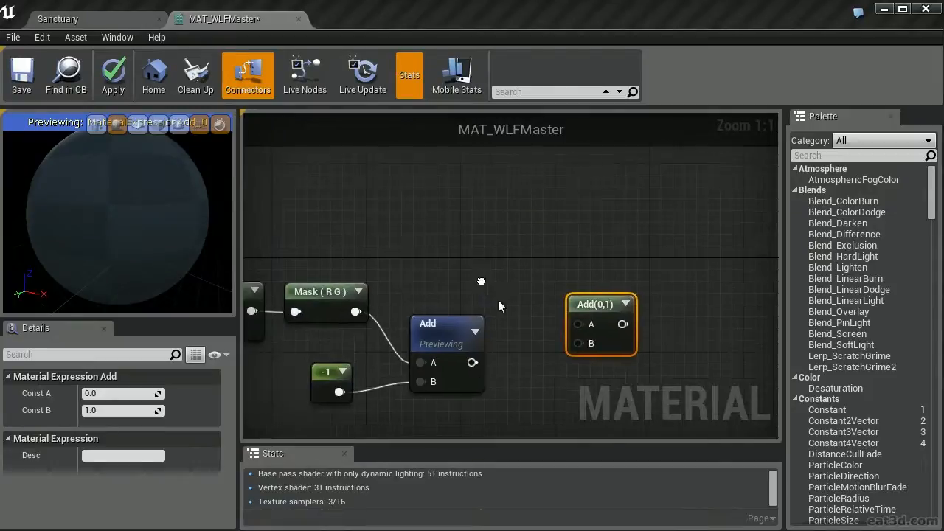
# Add a Time node above the chain and connect Time to the second Add's A input and the first Add to B
pyautogui.rightClick(455, 160)
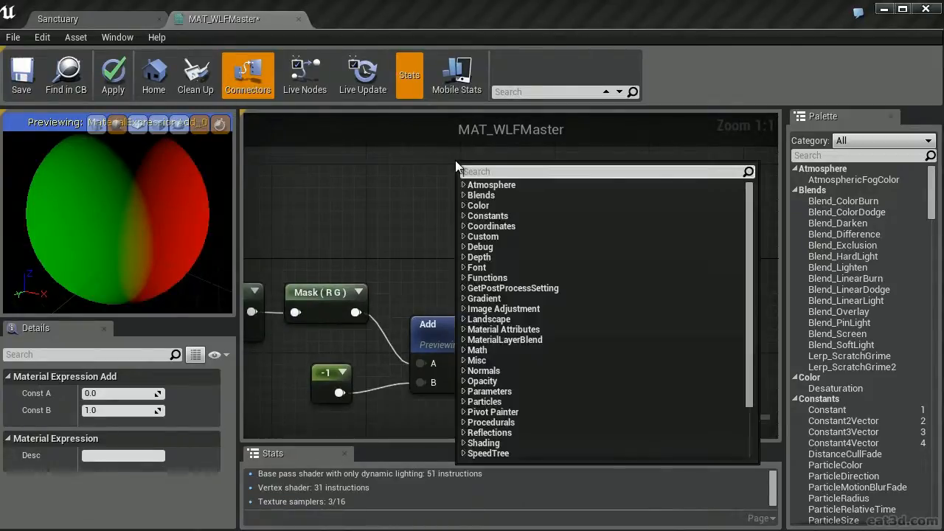
pyautogui.write('time')
pyautogui.press('Return')
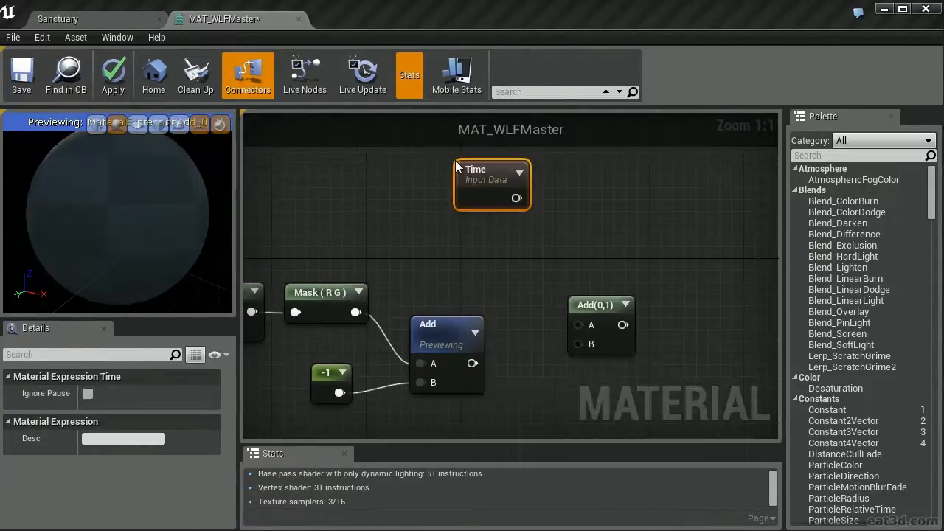
pyautogui.moveTo(486, 167); pyautogui.dragTo(433, 172)
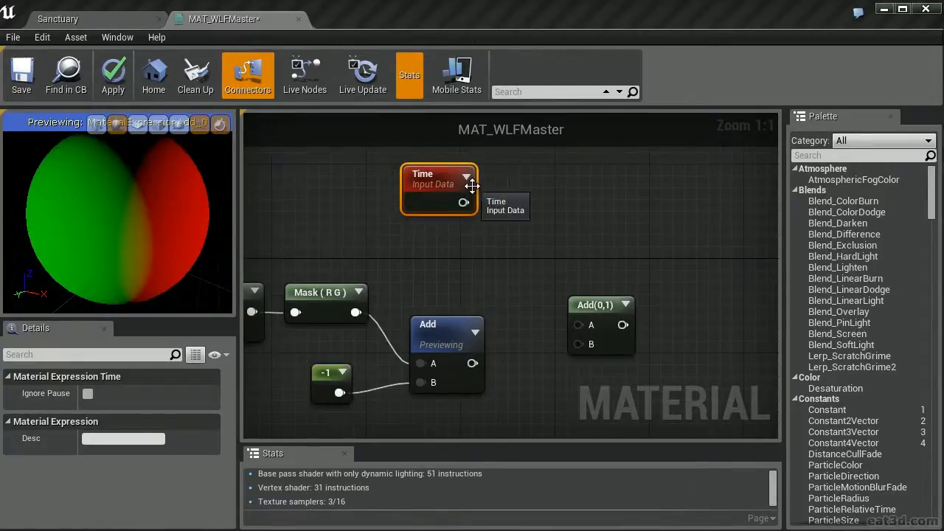
pyautogui.moveTo(463, 202); pyautogui.dragTo(578, 324)
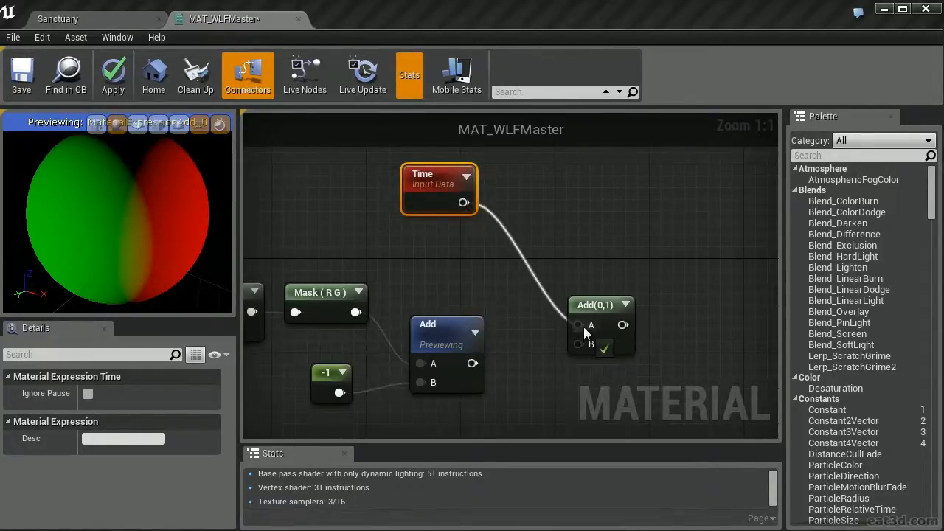
pyautogui.moveTo(473, 363); pyautogui.dragTo(577, 345)
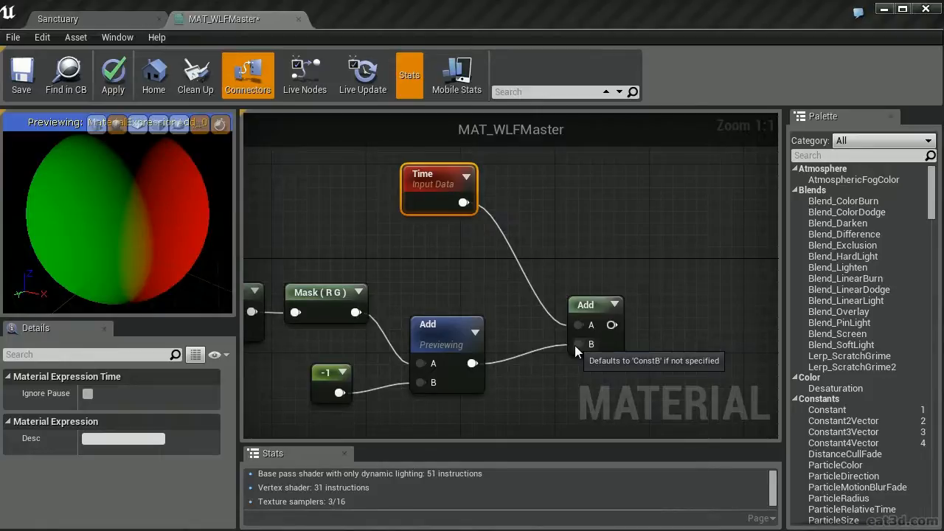
# Place a Multiply node between Time and the second Add, and add a constant node below Time
pyautogui.moveTo(537, 191); pyautogui.dragTo(559, 210, button='right')
pyautogui.click(558, 210)
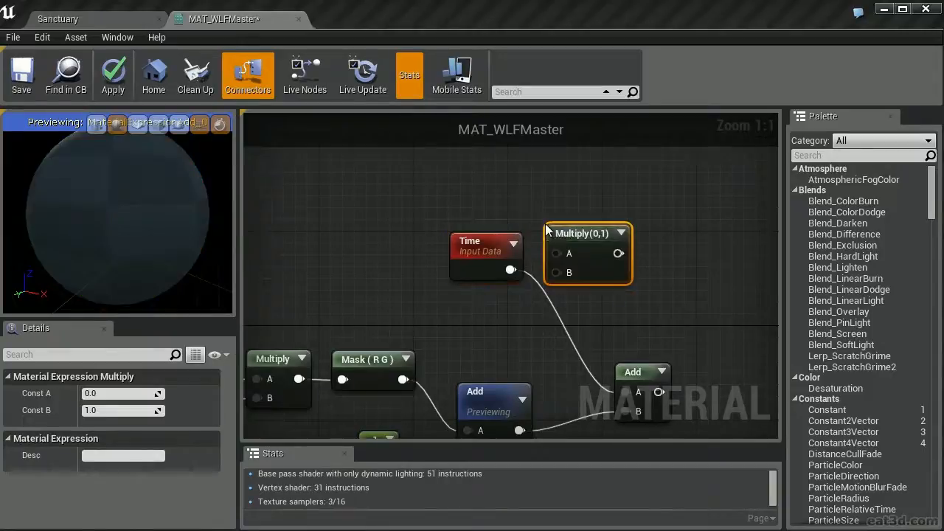
pyautogui.moveTo(559, 249); pyautogui.dragTo(577, 301)
pyautogui.click(445, 298)
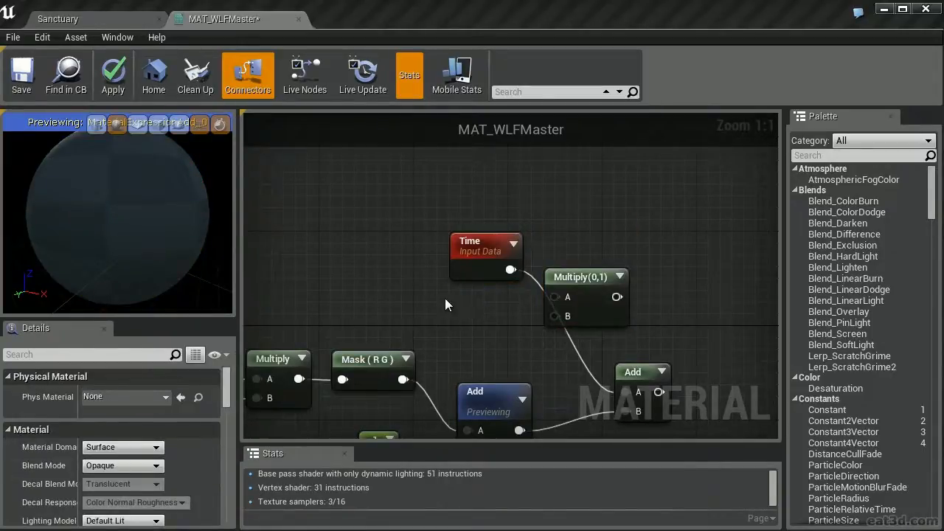
pyautogui.press('1')
pyautogui.click(444, 298)
pyautogui.click(539, 307)
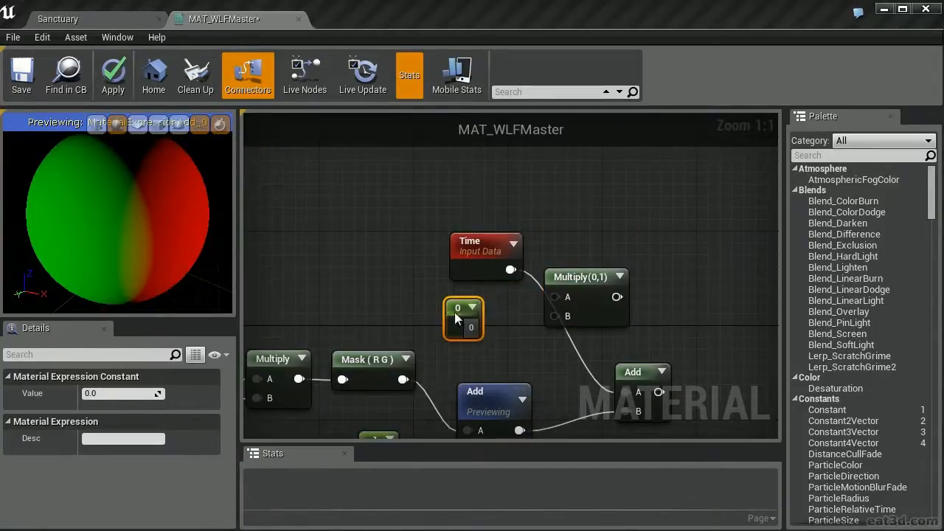
# Set the new constant to 0.2, connect Time and the constant to the Multiply's A and B, and connect Multiply to the second Add's A
pyautogui.write('0.2')
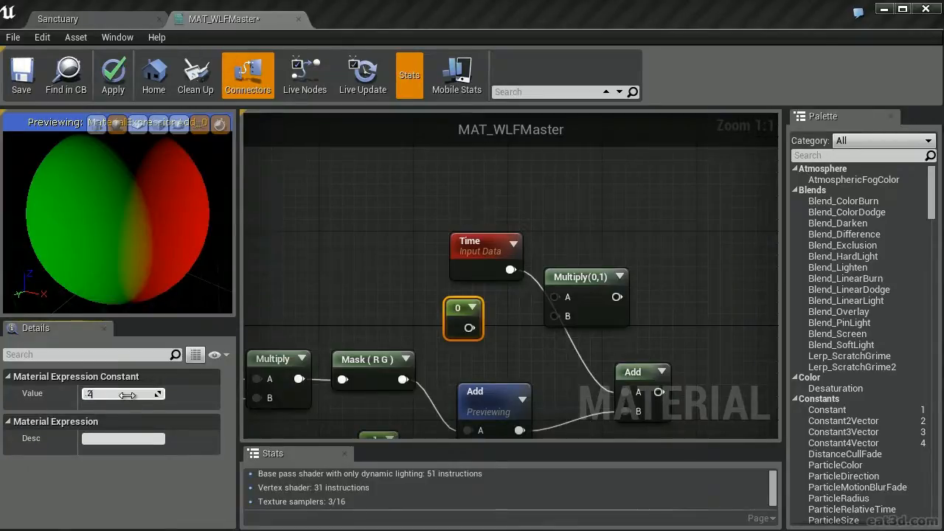
pyautogui.press('Return')
pyautogui.moveTo(491, 329); pyautogui.dragTo(510, 271)
pyautogui.moveTo(597, 297); pyautogui.dragTo(628, 393)
# Move the Time, 0.2 and Multiply nodes together into a compact group above the R G mask branch
pyautogui.moveTo(646, 308); pyautogui.dragTo(647, 266, button='right')
pyautogui.moveTo(631, 217); pyautogui.dragTo(414, 281)
pyautogui.moveTo(520, 301); pyautogui.dragTo(493, 271, button='right')
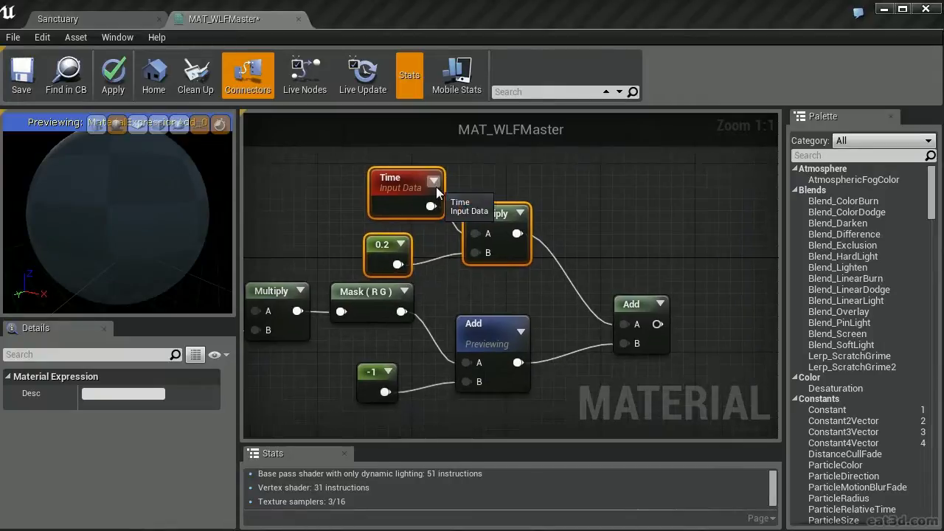
pyautogui.click(489, 215)
pyautogui.moveTo(489, 219); pyautogui.dragTo(496, 202)
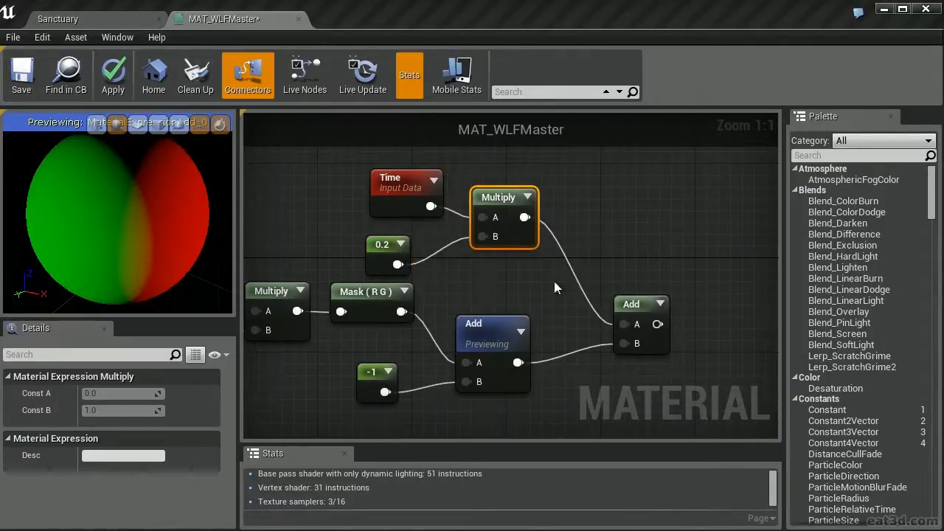
# Reposition the second Add between its two input branches and move the -1 constant directly below the R G mask
pyautogui.moveTo(572, 297); pyautogui.dragTo(548, 252, button='right')
pyautogui.moveTo(624, 262); pyautogui.dragTo(613, 214)
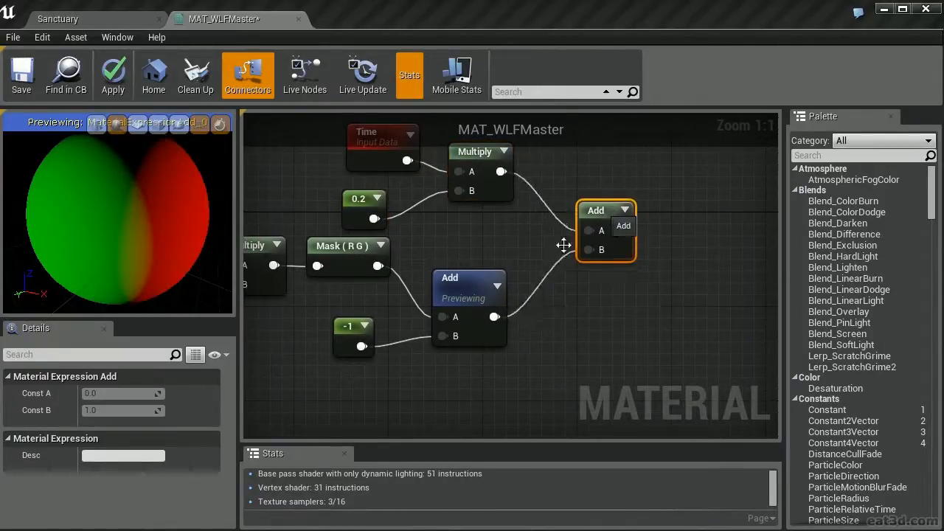
pyautogui.moveTo(562, 246); pyautogui.dragTo(619, 259, button='right')
pyautogui.moveTo(397, 343); pyautogui.dragTo(406, 308)
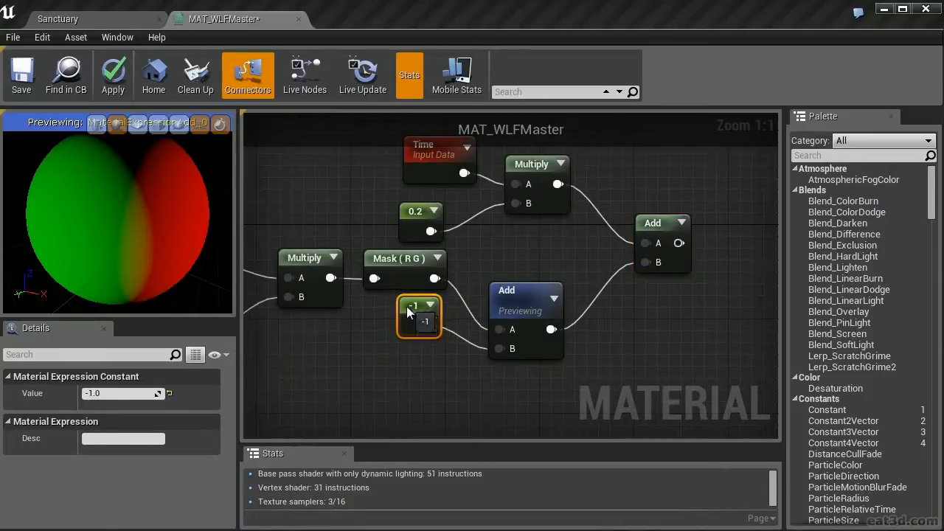
# Stop previewing the first Add node and position it beside the -1 constant
pyautogui.moveTo(518, 300); pyautogui.dragTo(522, 267)
pyautogui.rightClick(523, 269)
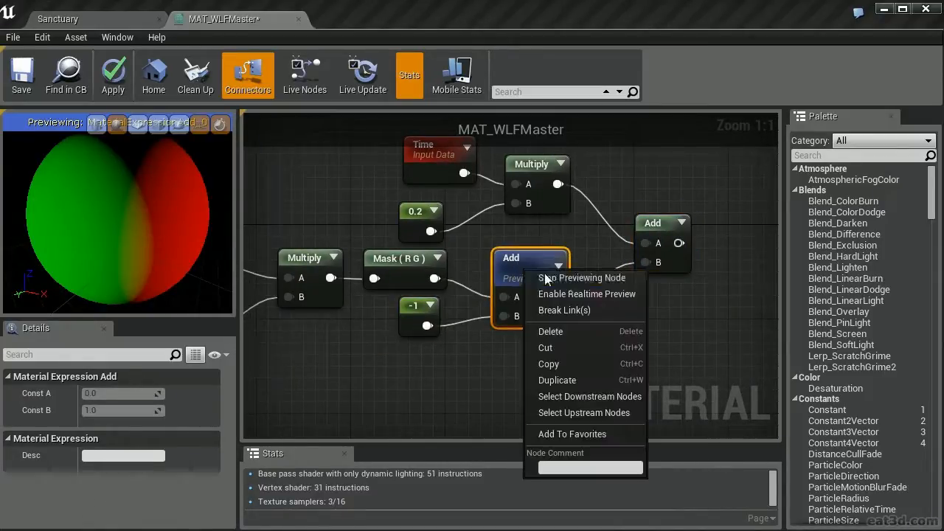
pyautogui.click(573, 275)
pyautogui.moveTo(501, 280); pyautogui.dragTo(490, 304)
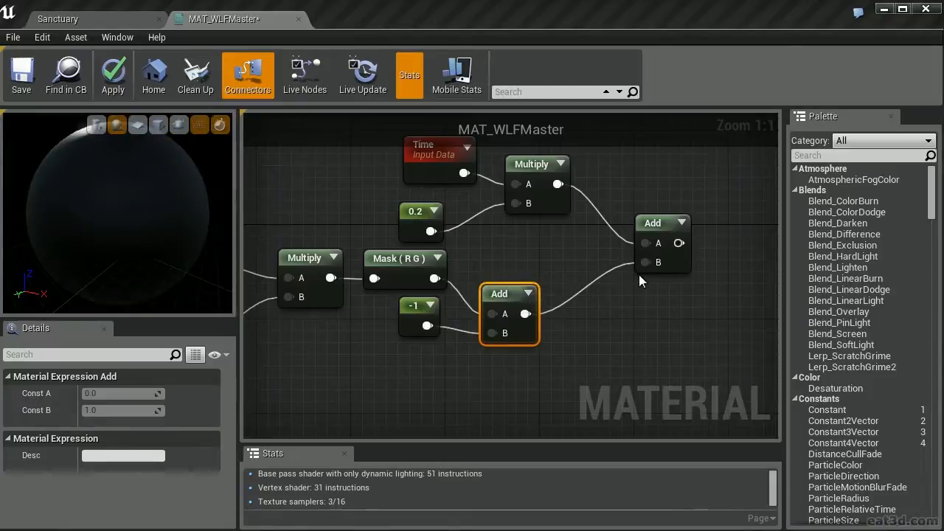
# Add a Sine node after the second Add, connect the Add's output to it and align the two nodes
pyautogui.moveTo(639, 274); pyautogui.dragTo(522, 304, button='right')
pyautogui.click(547, 256)
pyautogui.click(649, 245)
pyautogui.moveTo(650, 243); pyautogui.dragTo(472, 282, button='right')
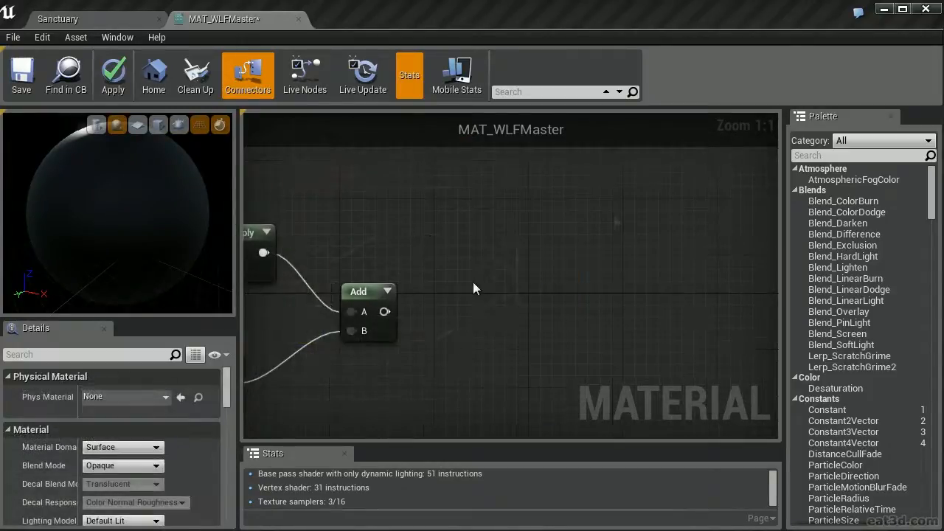
pyautogui.rightClick(482, 244)
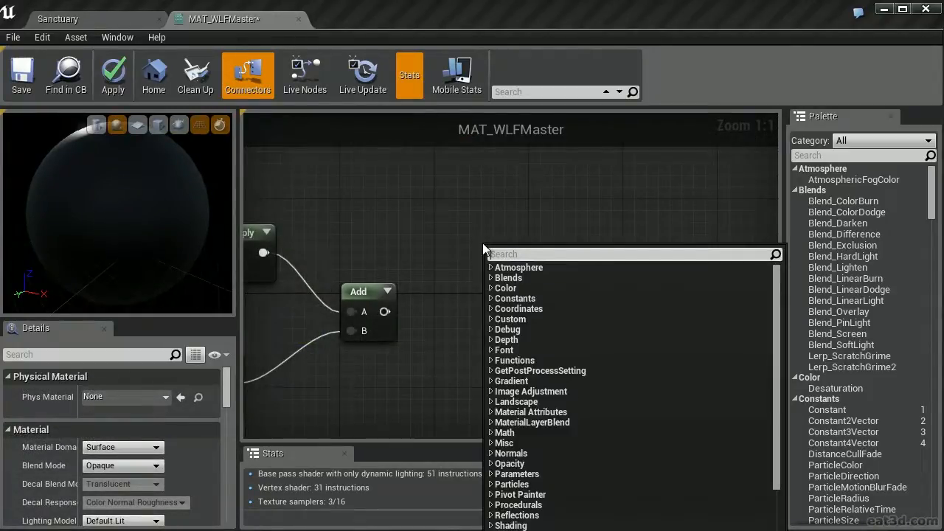
pyautogui.write('sine')
pyautogui.press('Return')
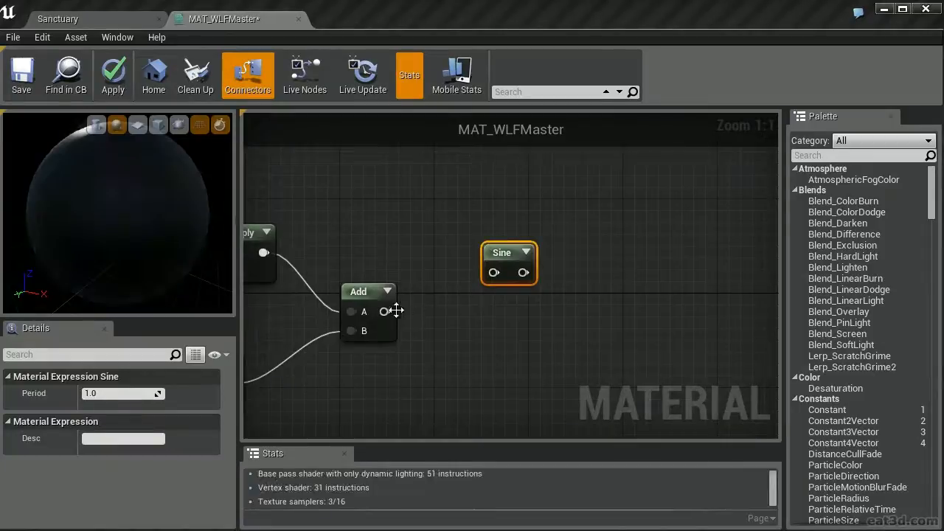
pyautogui.moveTo(384, 311); pyautogui.dragTo(495, 270)
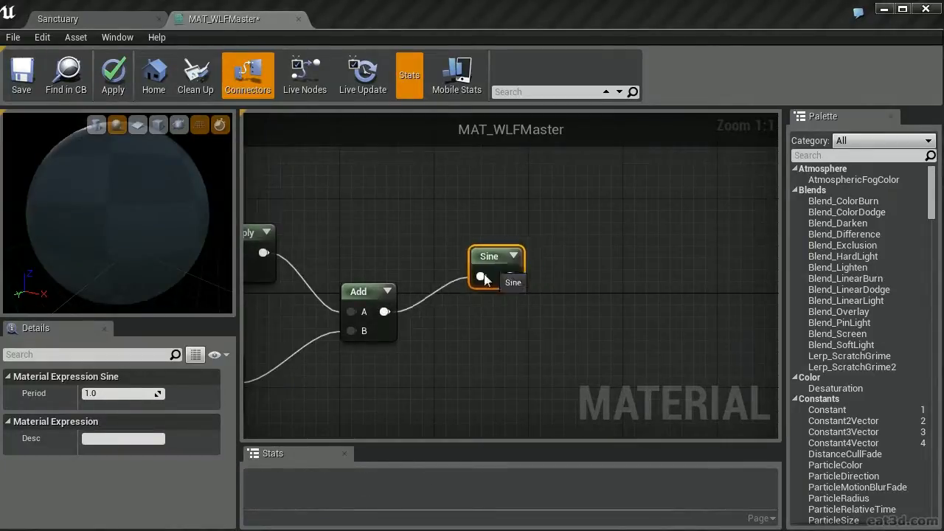
pyautogui.moveTo(501, 252); pyautogui.dragTo(441, 291)
# Preview the Sine node, and rotate and zoom out the preview sphere to examine the animated pattern
pyautogui.rightClick(442, 291)
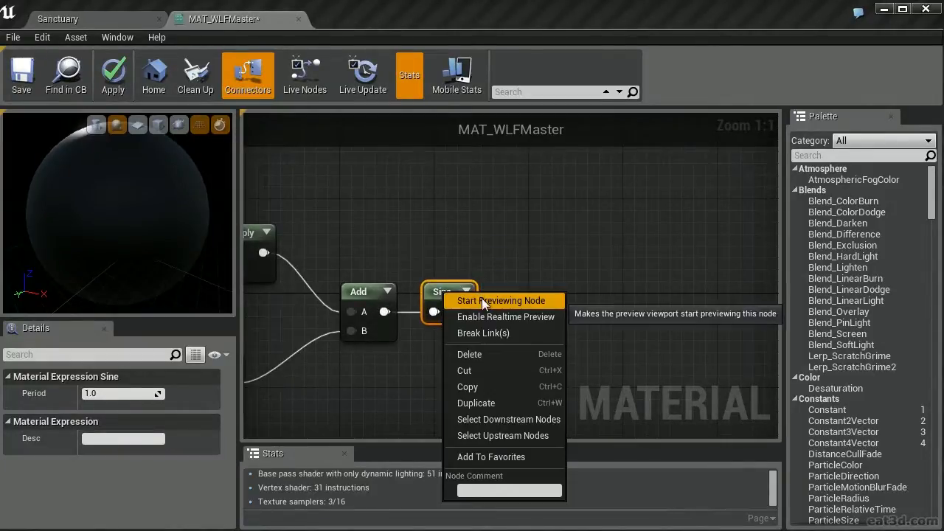
pyautogui.click(482, 300)
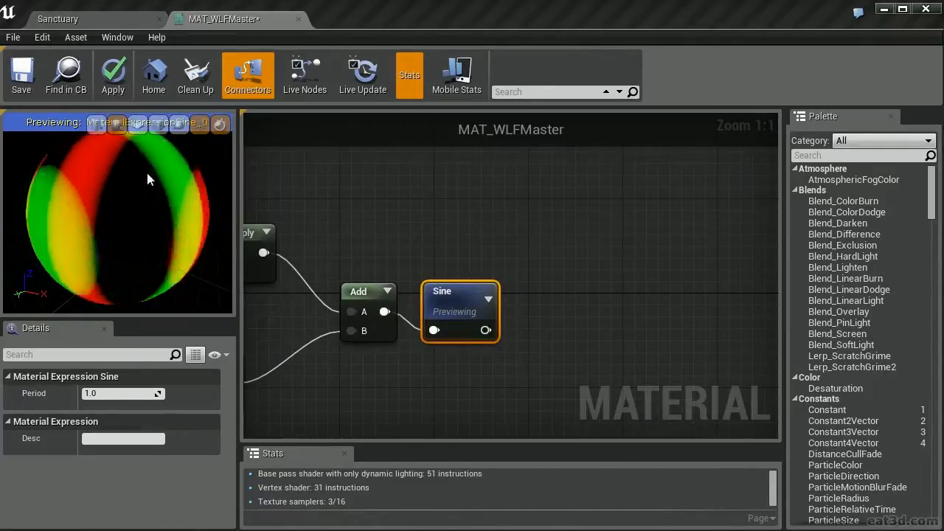
pyautogui.moveTo(145, 171); pyautogui.dragTo(125, 327)
pyautogui.moveTo(125, 329); pyautogui.dragTo(152, 89, button='right')
pyautogui.moveTo(140, 249); pyautogui.dragTo(149, 163)
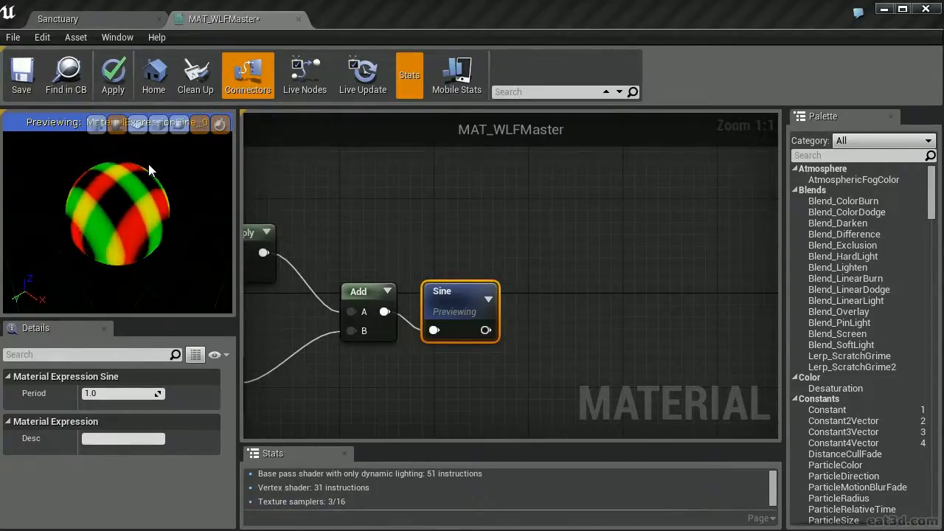
# Switch to the Sanctuary level and search the Effects Textures folder for "noise"
pyautogui.click(89, 19)
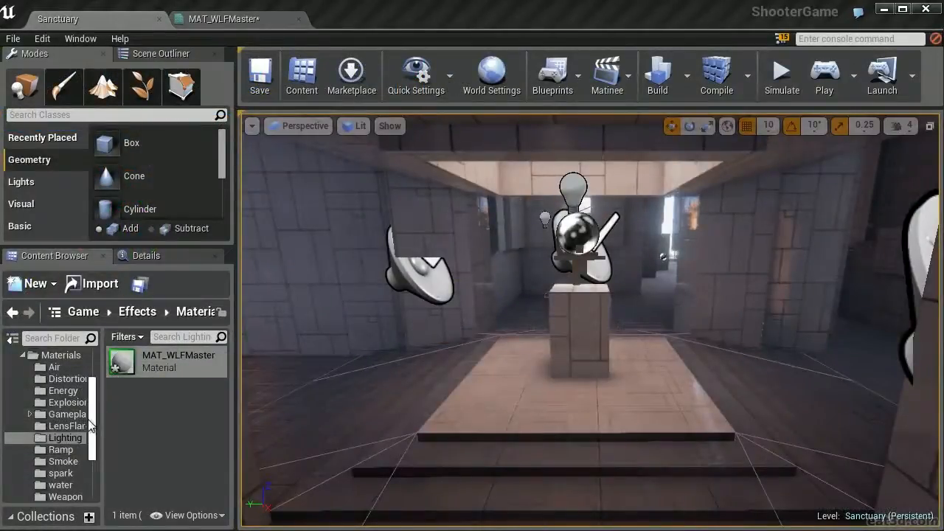
pyautogui.moveTo(94, 431); pyautogui.dragTo(96, 457)
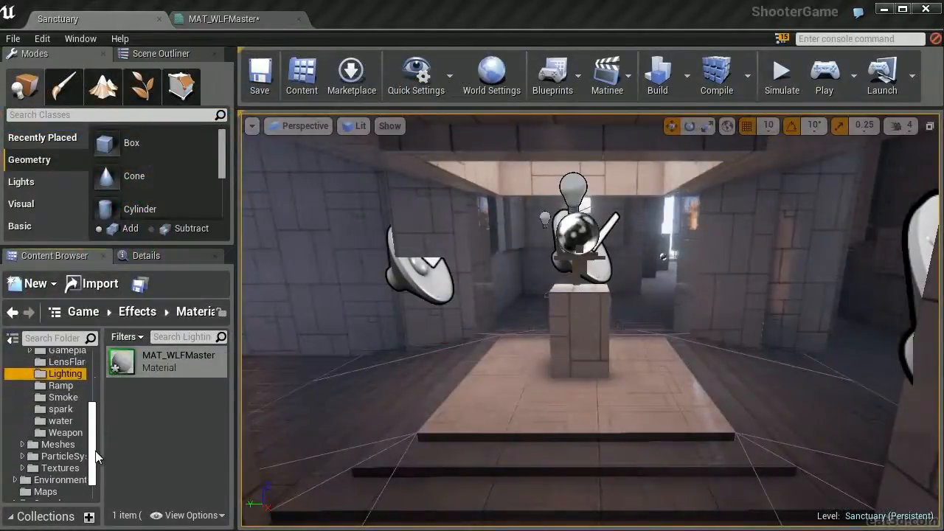
pyautogui.click(62, 470)
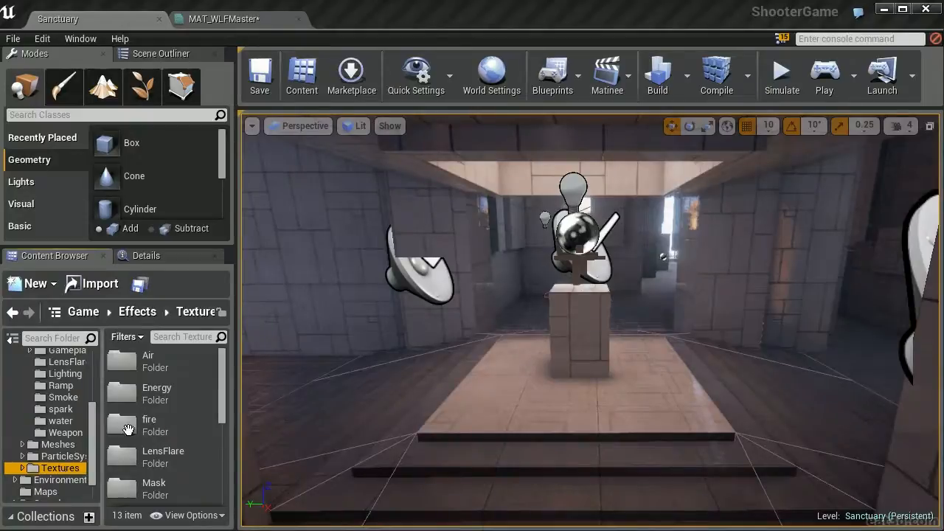
pyautogui.click(179, 337)
pyautogui.write('no')
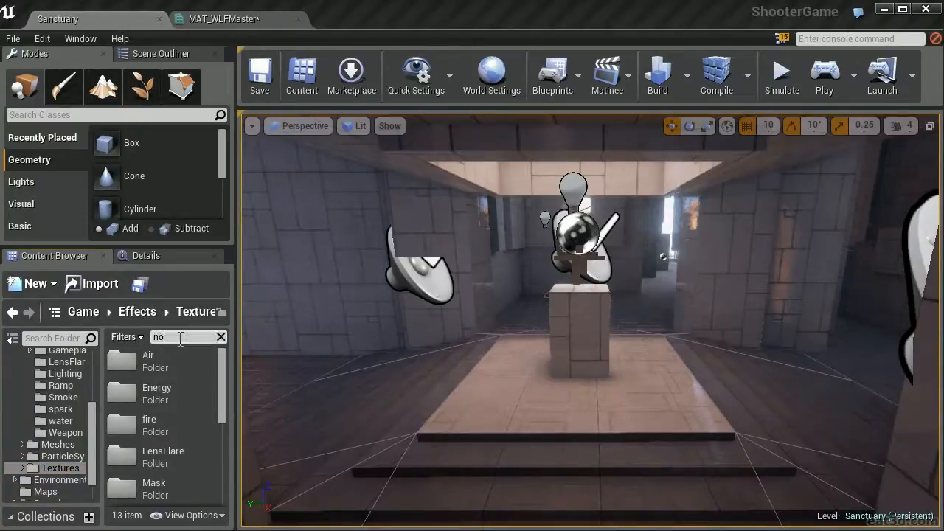
pyautogui.write('ise')
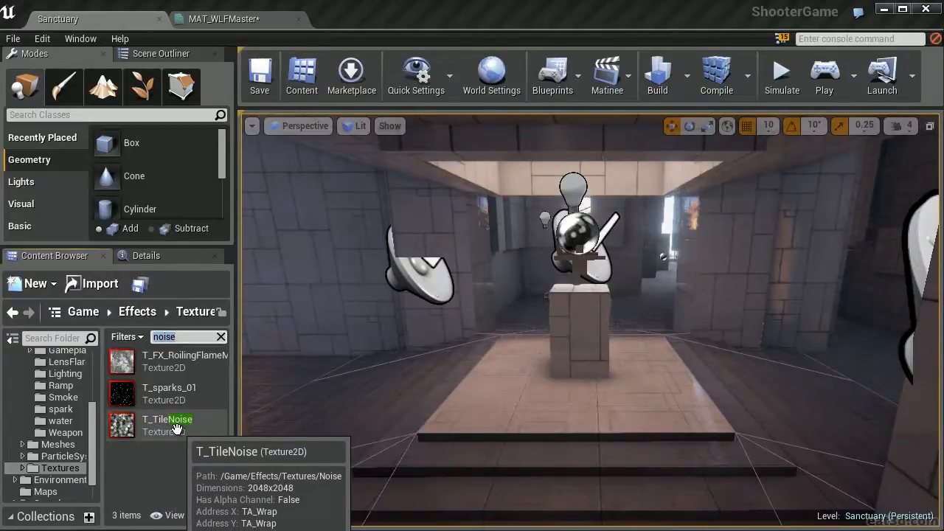
# Open the T_TileNoise texture to inspect it, close it and select it in the Textures folder
pyautogui.doubleClick(177, 424)
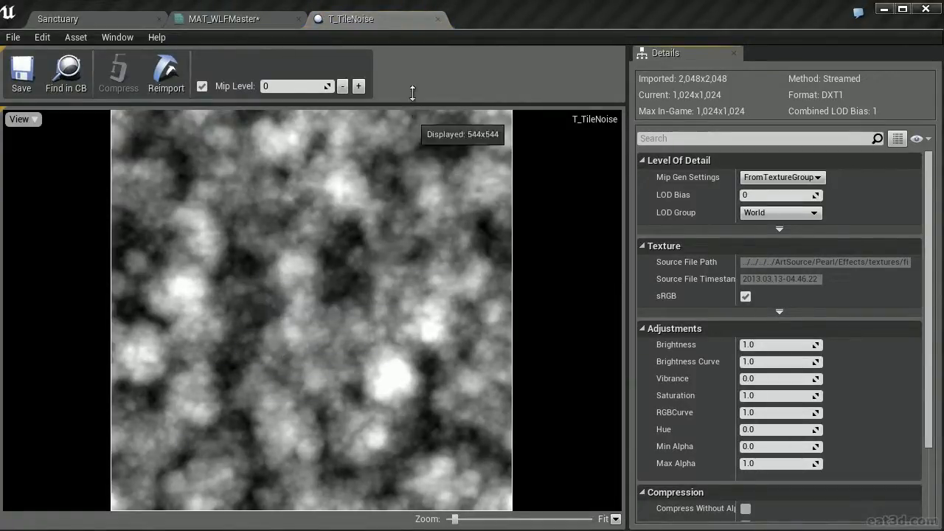
pyautogui.click(438, 18)
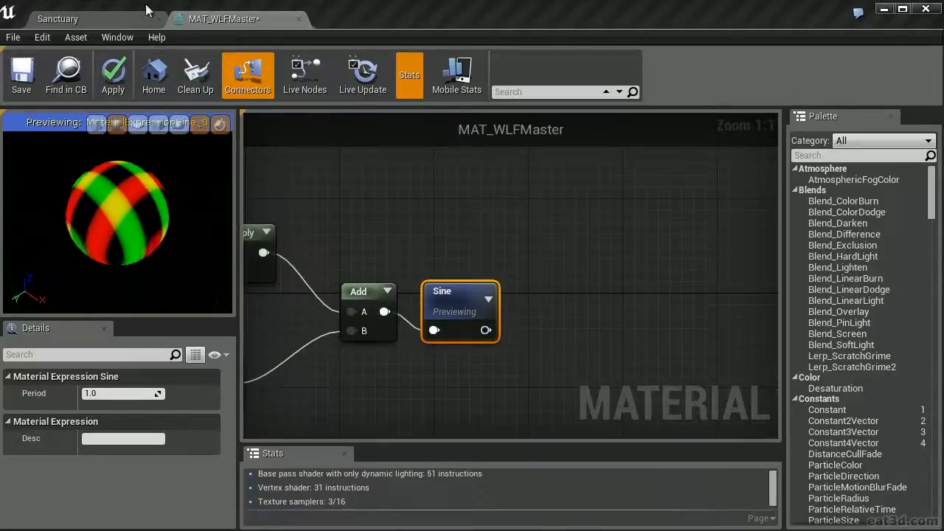
pyautogui.click(111, 19)
pyautogui.click(138, 425)
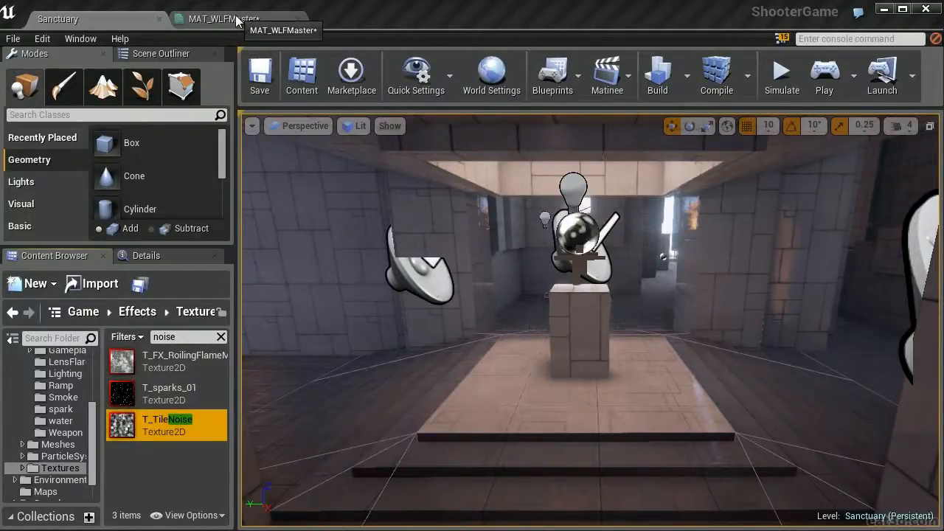
# Return to MAT_WLFMaster and place a Texture Sample using T_TileNoise below the Sine node
pyautogui.click(236, 22)
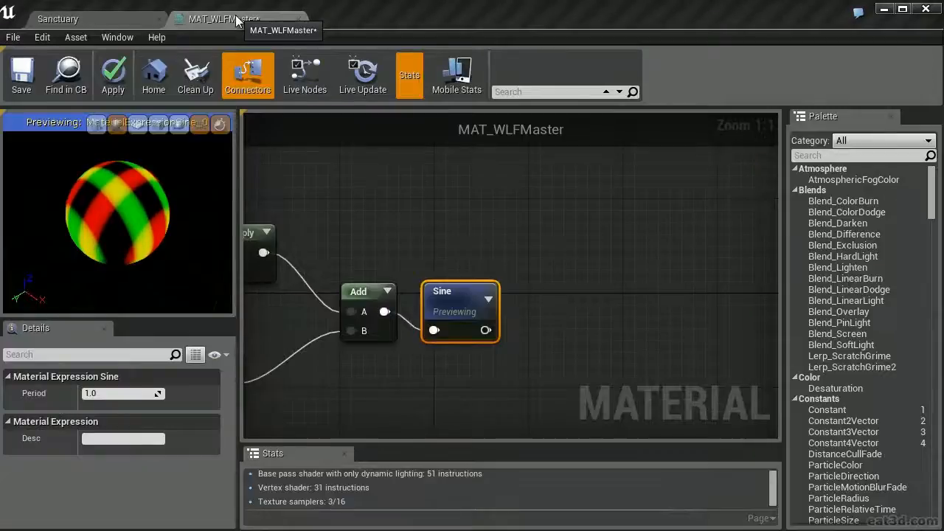
pyautogui.moveTo(603, 253); pyautogui.dragTo(600, 135, button='right')
pyautogui.click(492, 329)
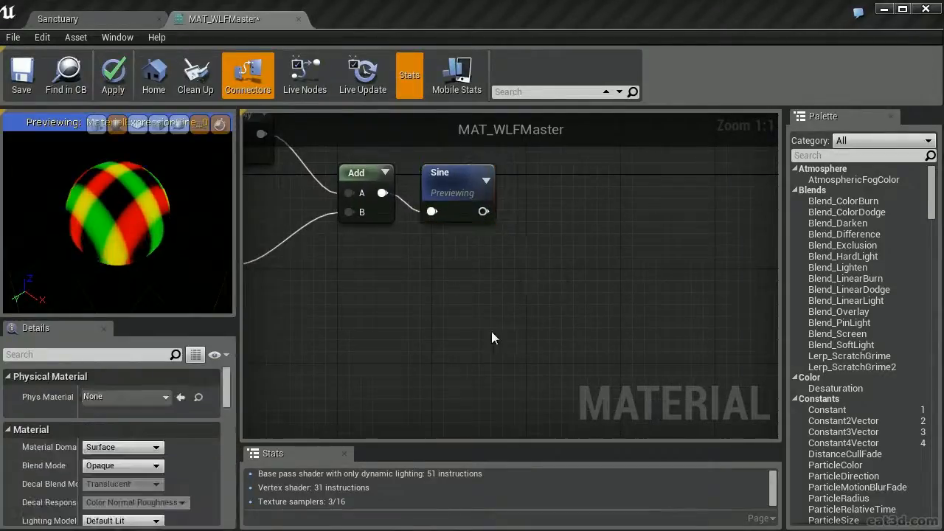
pyautogui.press('t')
pyautogui.click(411, 303)
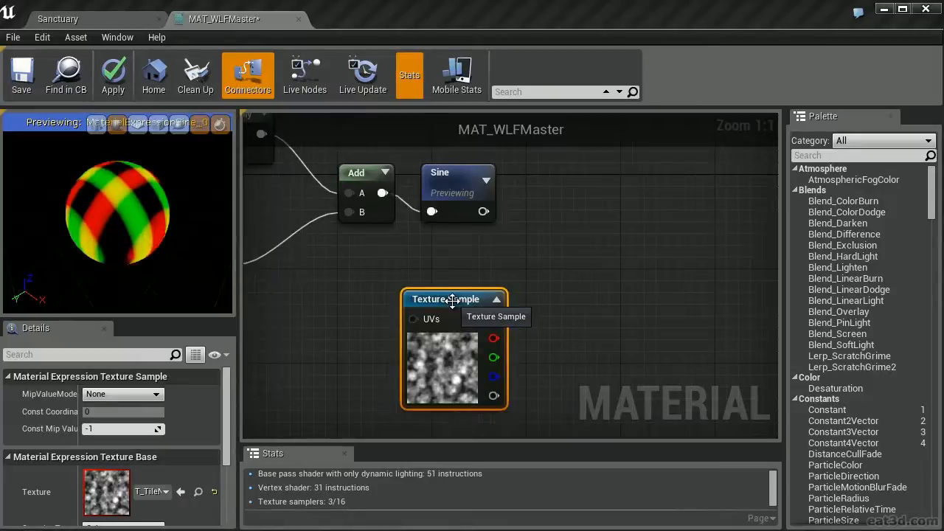
# Check the texture assigned to the Texture Sample and try pulling a connection from its UVs input
pyautogui.click(150, 492)
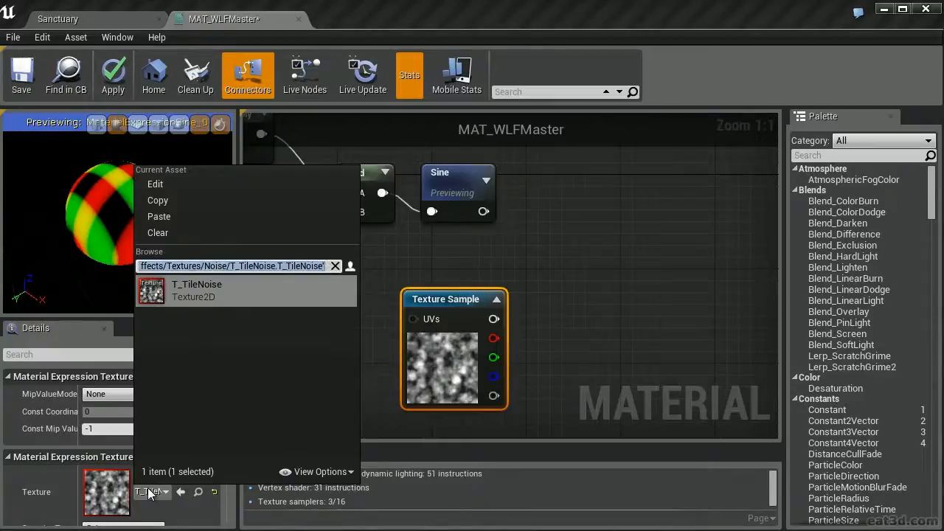
pyautogui.click(350, 256)
pyautogui.moveTo(350, 257); pyautogui.dragTo(695, 282, button='right')
pyautogui.scroll(-3, 594, 288)
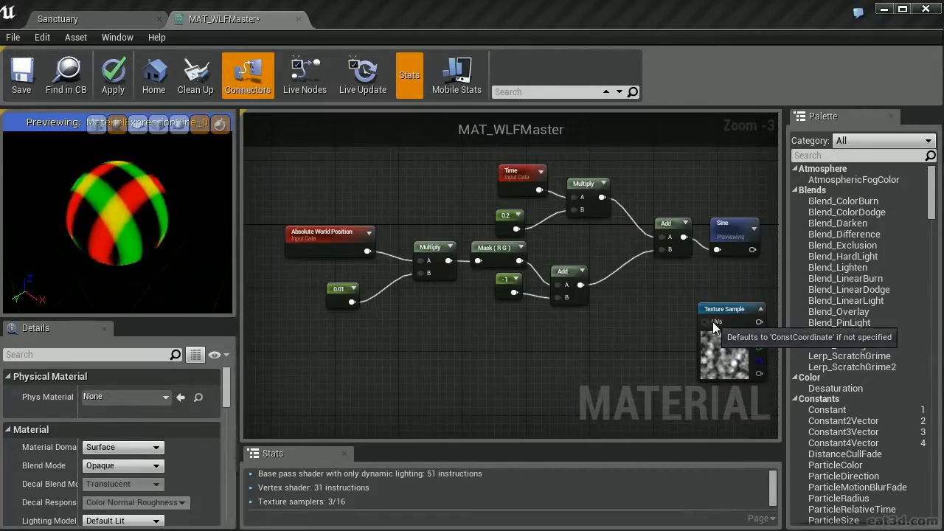
pyautogui.moveTo(713, 323); pyautogui.dragTo(617, 344)
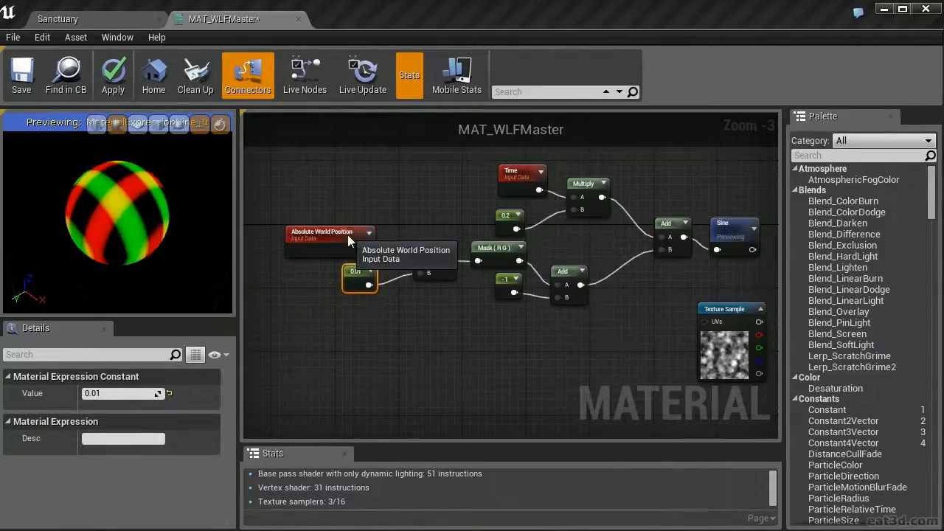
# Duplicate the first Multiply and its 0.01 constant below the originals, and connect Absolute World Position to the copied Multiply's A input
pyautogui.click(348, 234)
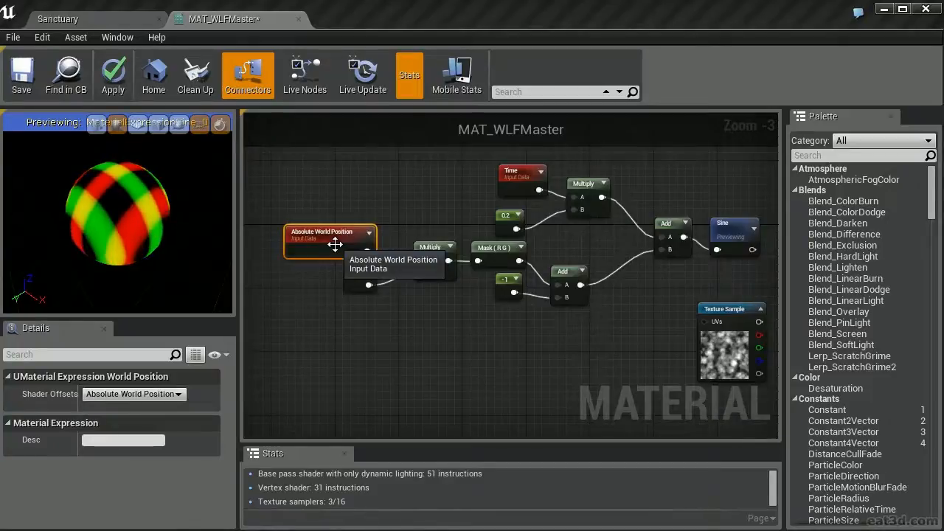
pyautogui.moveTo(441, 317); pyautogui.dragTo(410, 243, button='right')
pyautogui.click(409, 242)
pyautogui.click(424, 181)
pyautogui.keyDown('ctrl'); pyautogui.click(351, 214); pyautogui.keyUp('ctrl')
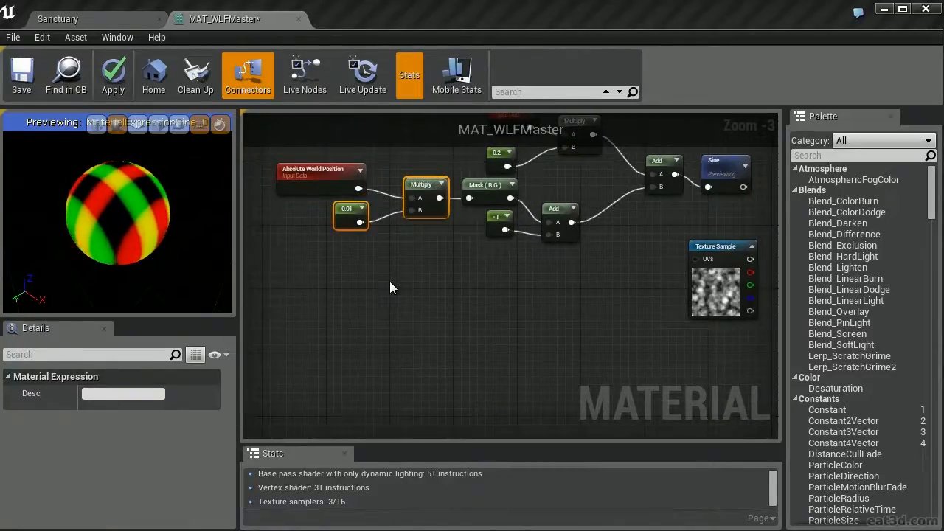
pyautogui.moveTo(395, 269); pyautogui.dragTo(460, 286, button='right')
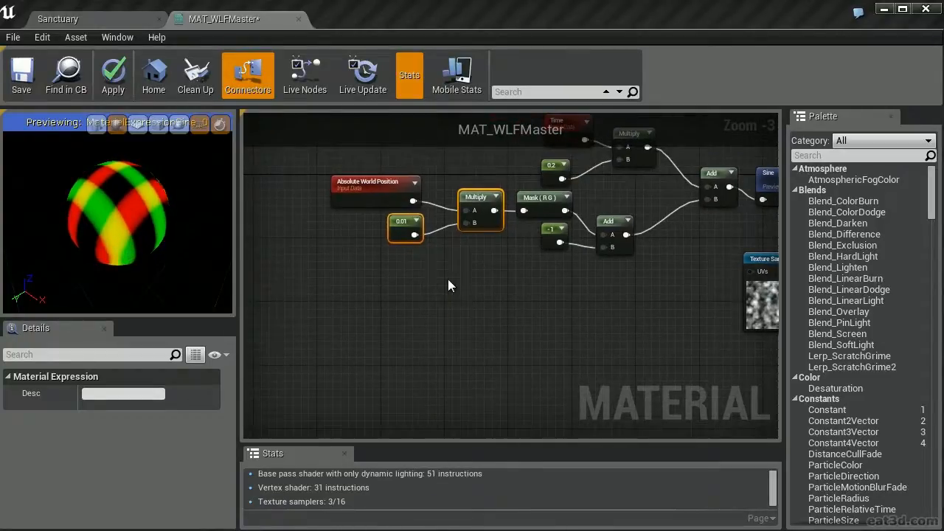
pyautogui.hotkey('ctrl', 'w')
pyautogui.moveTo(503, 280); pyautogui.dragTo(414, 202)
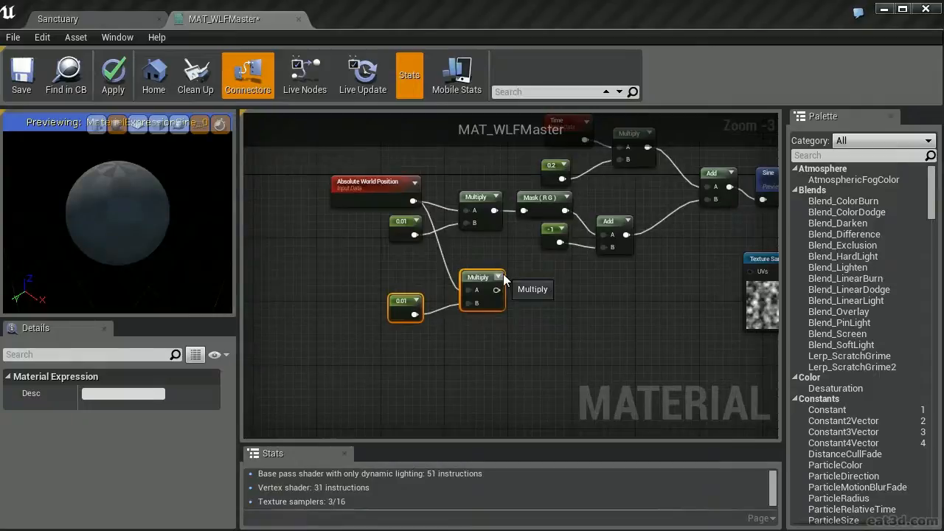
# Set the constant feeding the lower Multiply node to 0.004
pyautogui.click(402, 300)
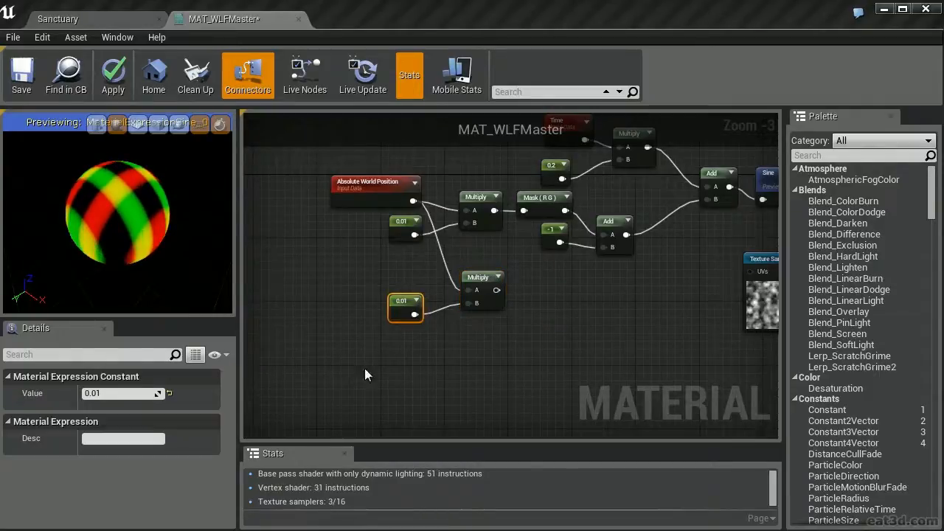
pyautogui.click(123, 394)
pyautogui.write('.004')
pyautogui.press('Return')
# Add a ComponentMask node passing R and G beside the lower Multiply, and feed the Multiply's output into it
pyautogui.moveTo(581, 326); pyautogui.dragTo(430, 290, button='right')
pyautogui.click(425, 290)
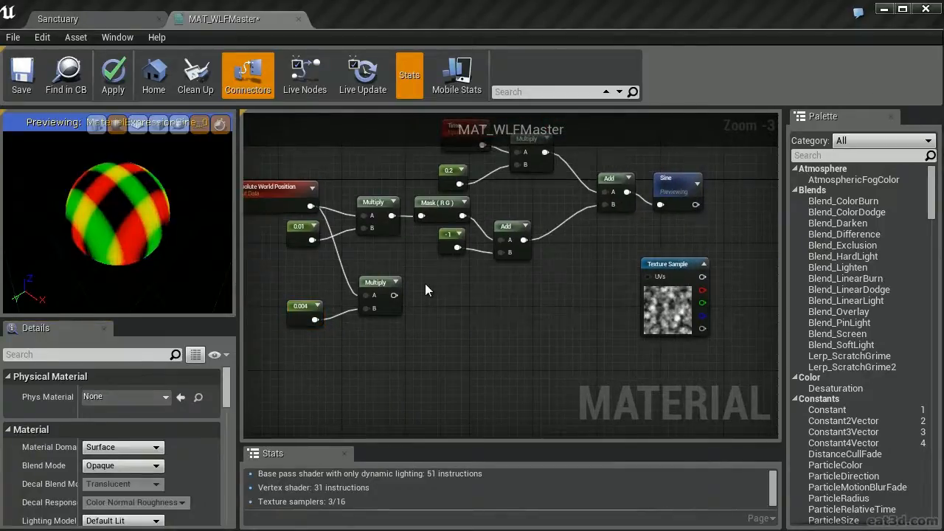
pyautogui.rightClick(425, 290)
pyautogui.write('comp')
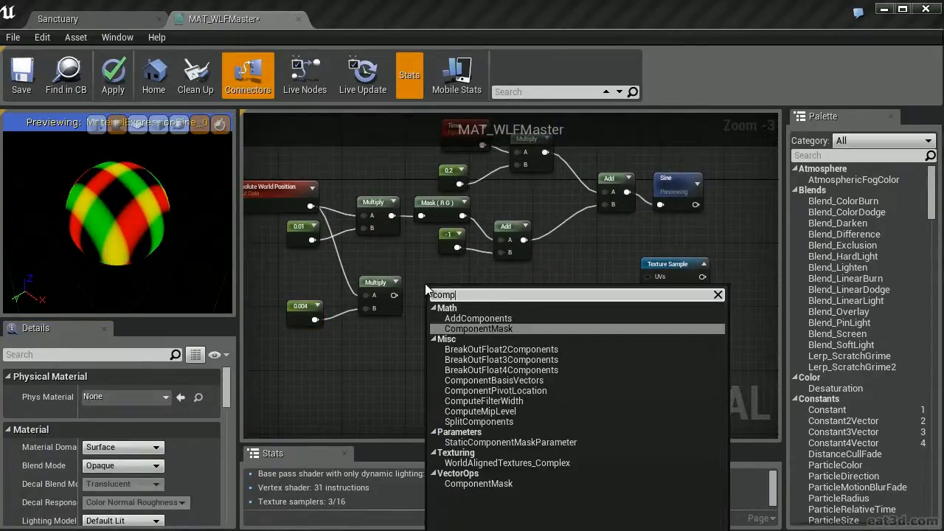
pyautogui.press('Return')
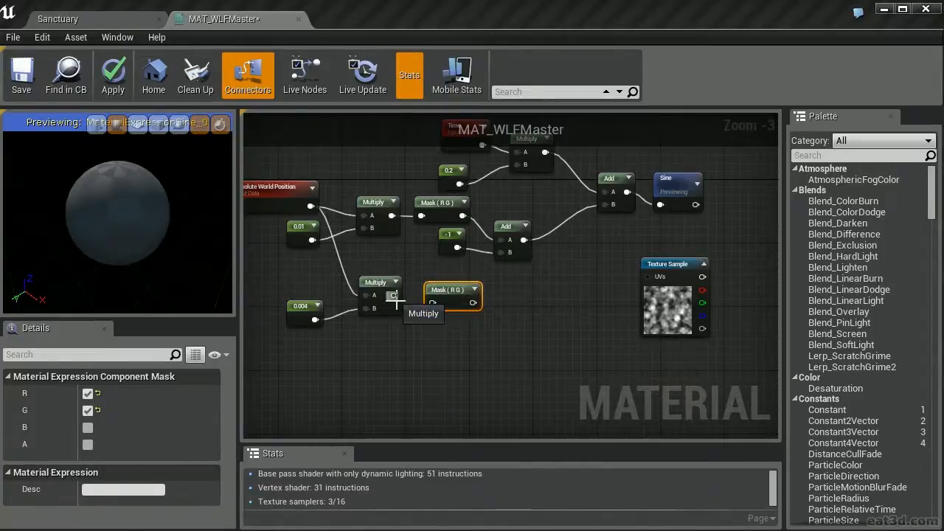
pyautogui.moveTo(396, 296); pyautogui.dragTo(438, 282)
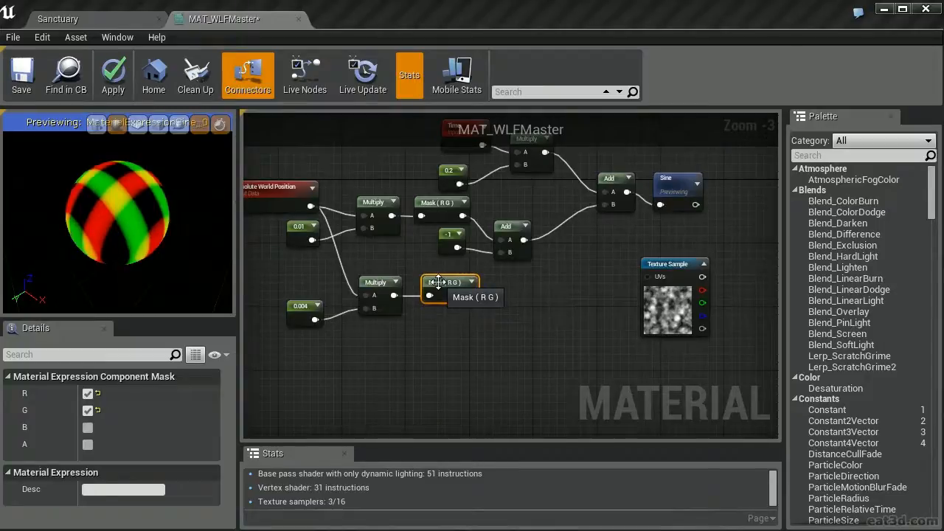
# Connect the lower Mask to the Texture Sample's UVs, preview the Texture Sample and inspect the noise up close on the sphere
pyautogui.moveTo(567, 307); pyautogui.dragTo(520, 295, button='right')
pyautogui.moveTo(423, 284); pyautogui.dragTo(502, 270)
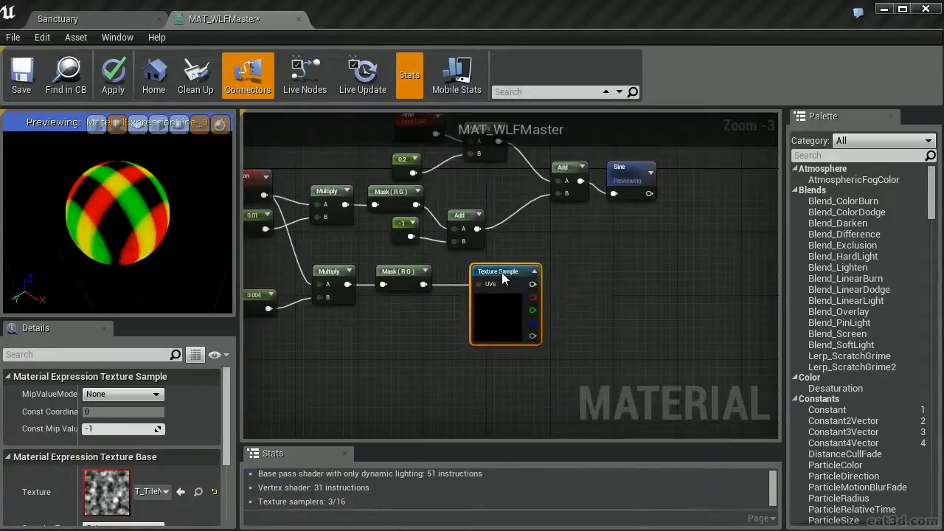
pyautogui.rightClick(501, 272)
pyautogui.click(541, 344)
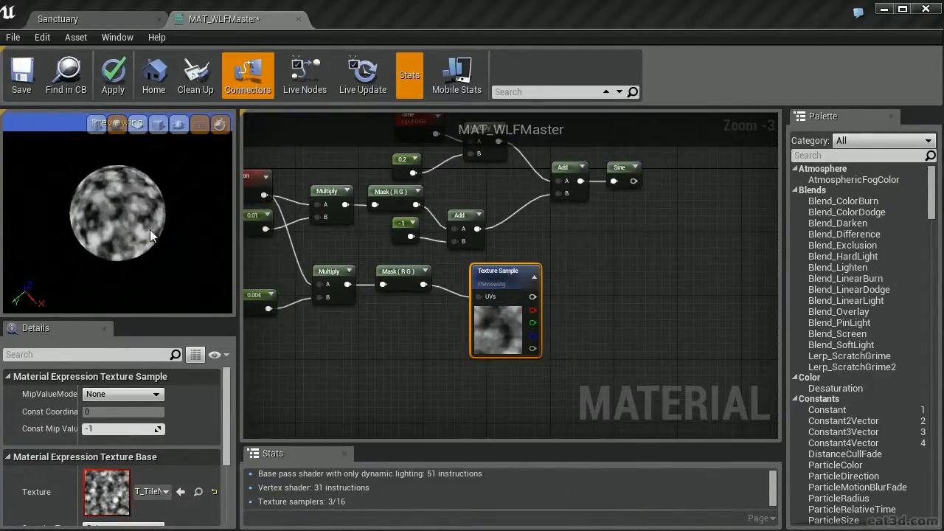
pyautogui.scroll(3, 150, 229)
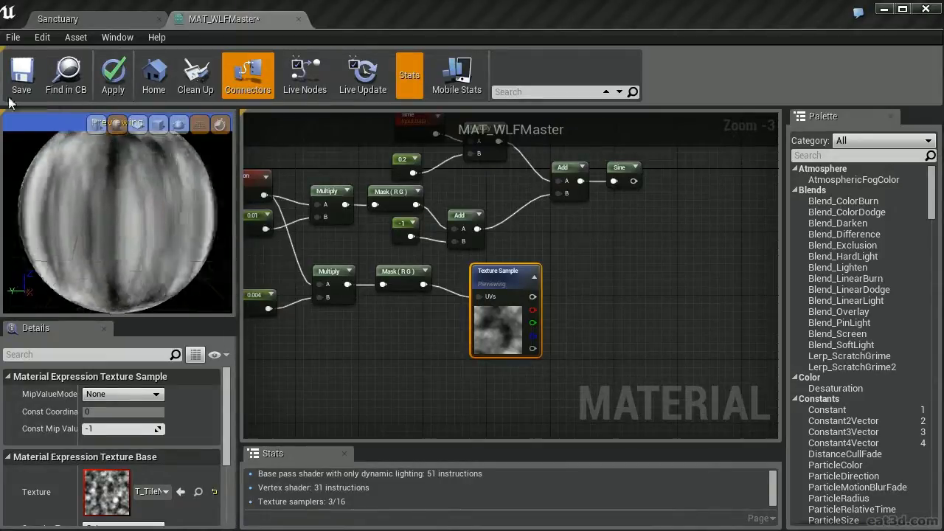
pyautogui.moveTo(22, 100); pyautogui.dragTo(179, 190)
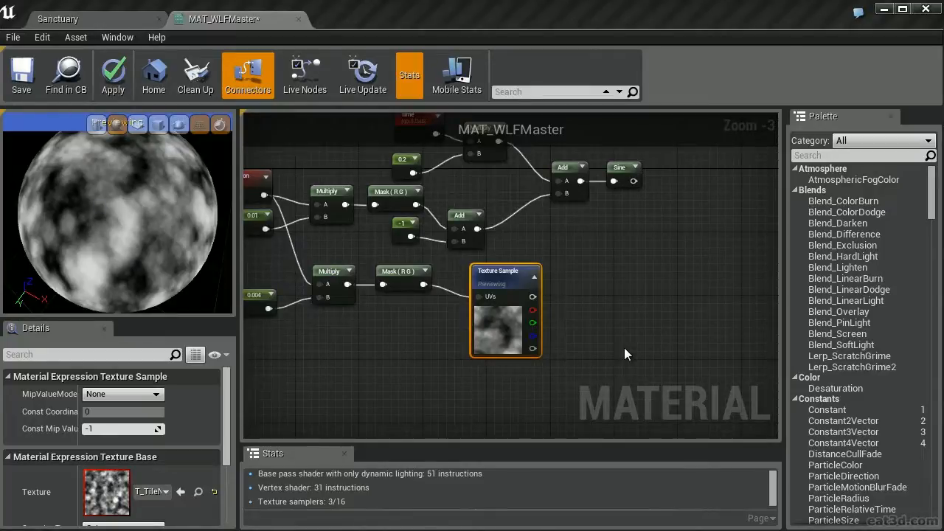
# Duplicate the T_TileNoise Texture Sample and place the copy directly below the original
pyautogui.moveTo(624, 348); pyautogui.dragTo(670, 251, button='right')
pyautogui.hotkey('ctrl', 'w')
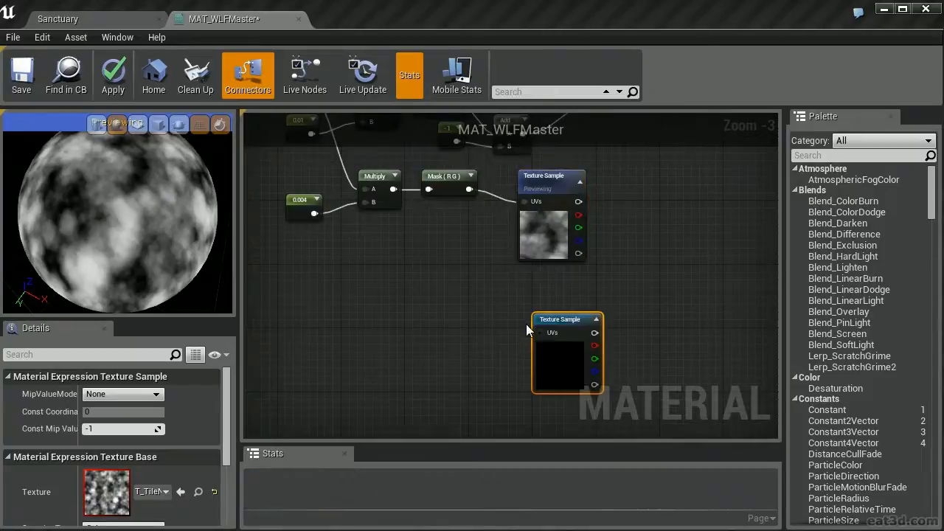
pyautogui.moveTo(549, 317); pyautogui.dragTo(544, 294)
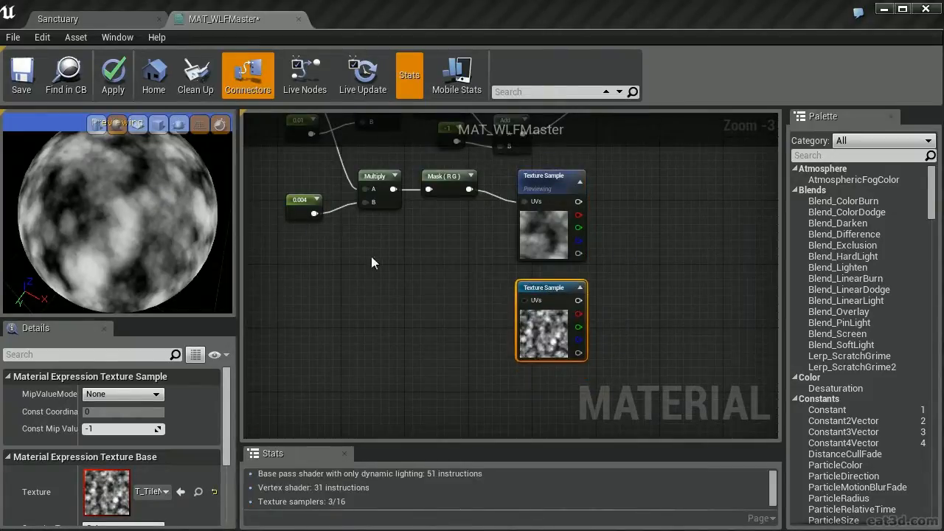
# Add a Panner node beside the duplicated Texture Sample with Speed X and Speed Y set to 0.1
pyautogui.moveTo(400, 256); pyautogui.dragTo(500, 251, button='right')
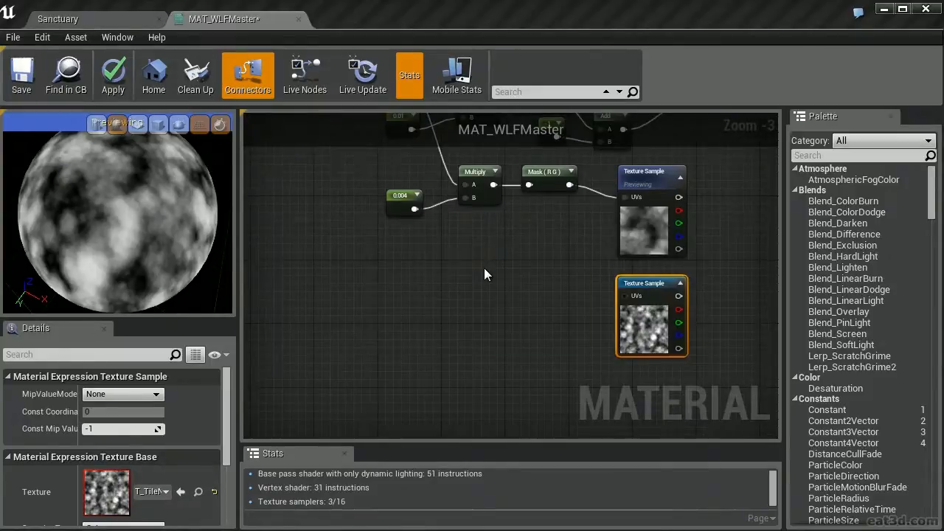
pyautogui.click(484, 275)
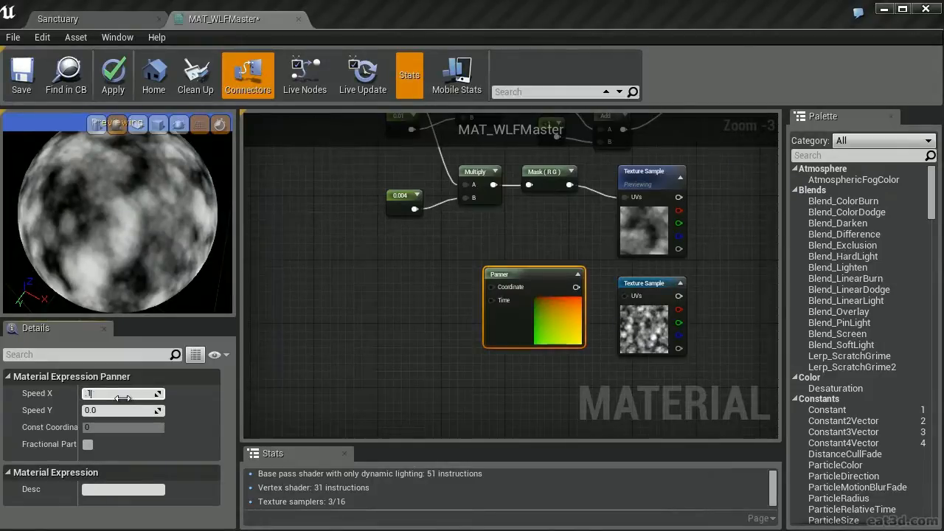
pyautogui.write('0.1')
pyautogui.press('Tab')
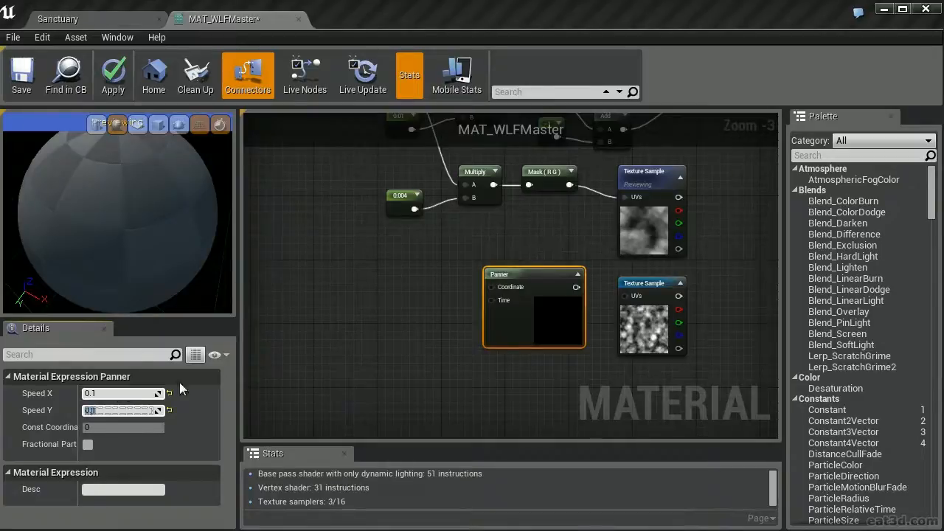
# Connect the Panner to the duplicated Texture Sample's UVs, preview that sample, and feed the lower Mask into the Panner's Coordinate input
pyautogui.moveTo(460, 249); pyautogui.dragTo(343, 235, button='right')
pyautogui.moveTo(457, 273); pyautogui.dragTo(522, 266)
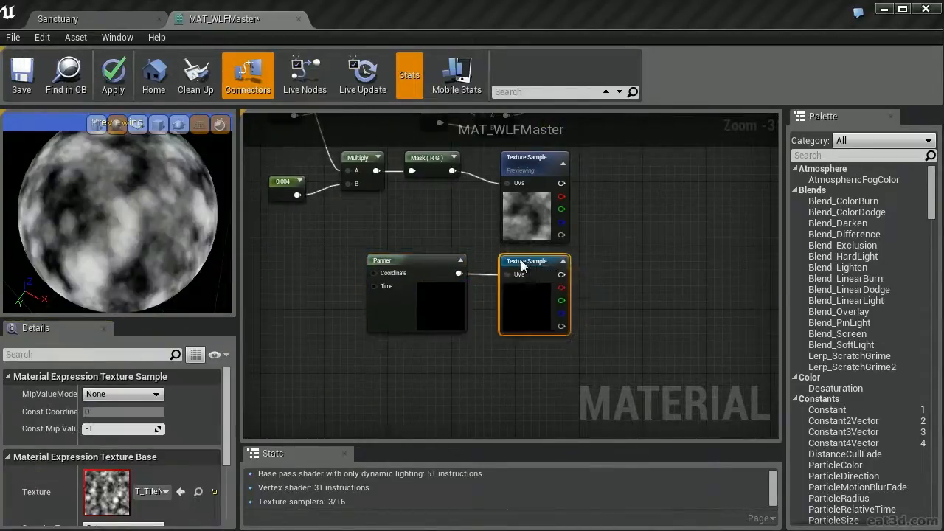
pyautogui.rightClick(522, 265)
pyautogui.click(572, 329)
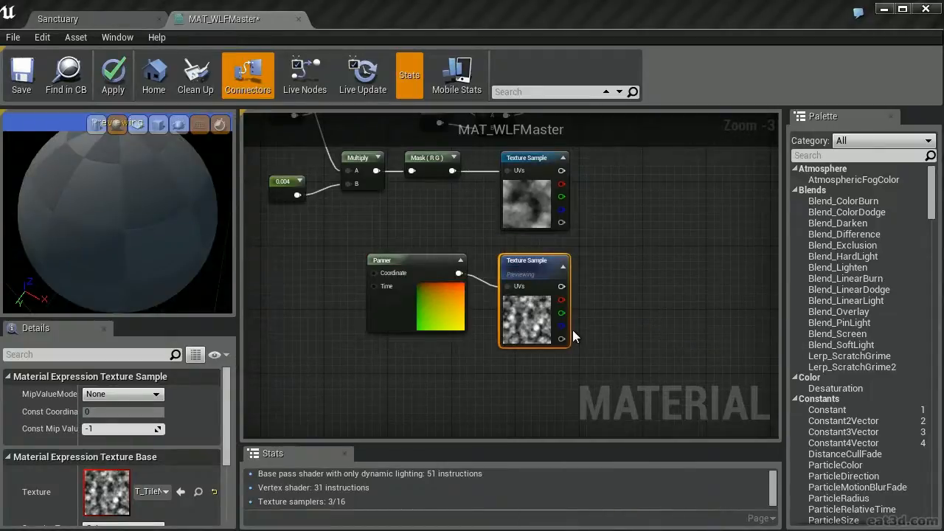
pyautogui.moveTo(428, 196); pyautogui.dragTo(493, 298)
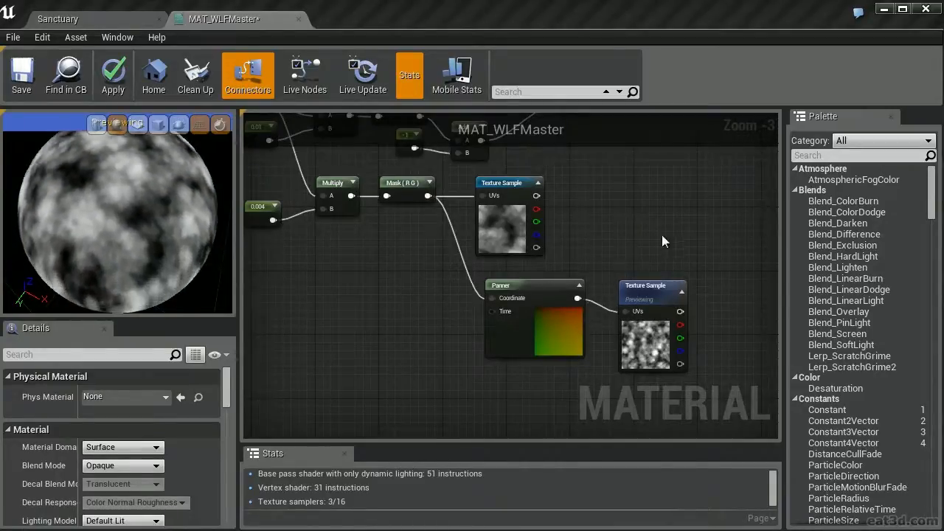
# Multiply the green channels of the two Texture Samples with a new Multiply node and preview its result
pyautogui.moveTo(682, 215); pyautogui.dragTo(565, 249, button='right')
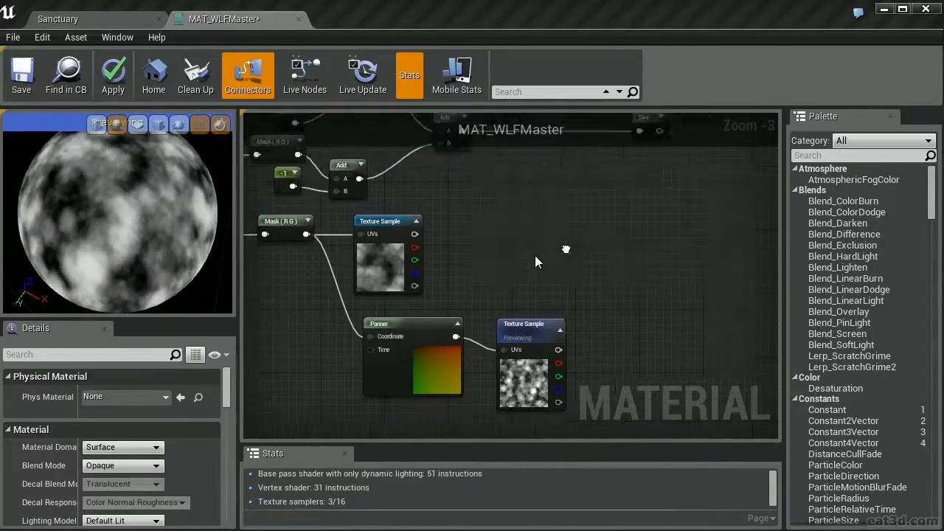
pyautogui.click(616, 285)
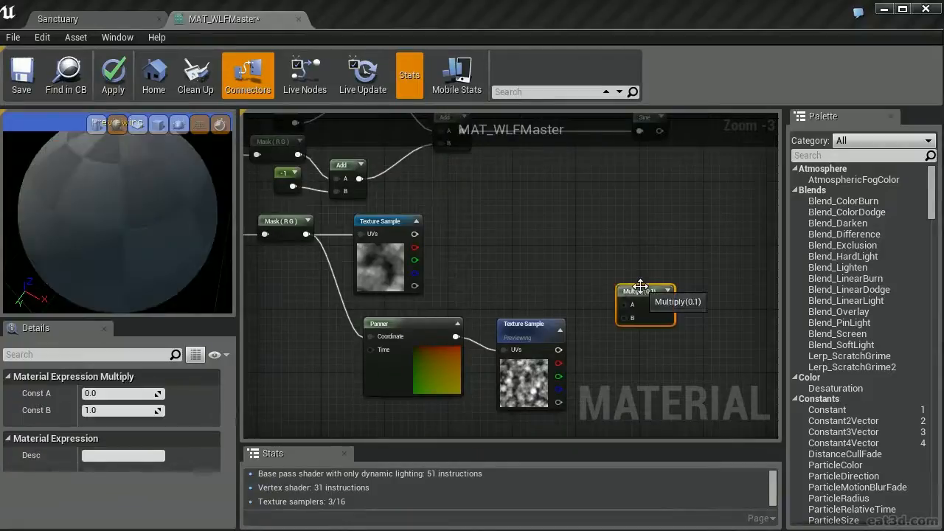
pyautogui.moveTo(640, 286); pyautogui.dragTo(618, 322)
pyautogui.moveTo(559, 377); pyautogui.dragTo(419, 262)
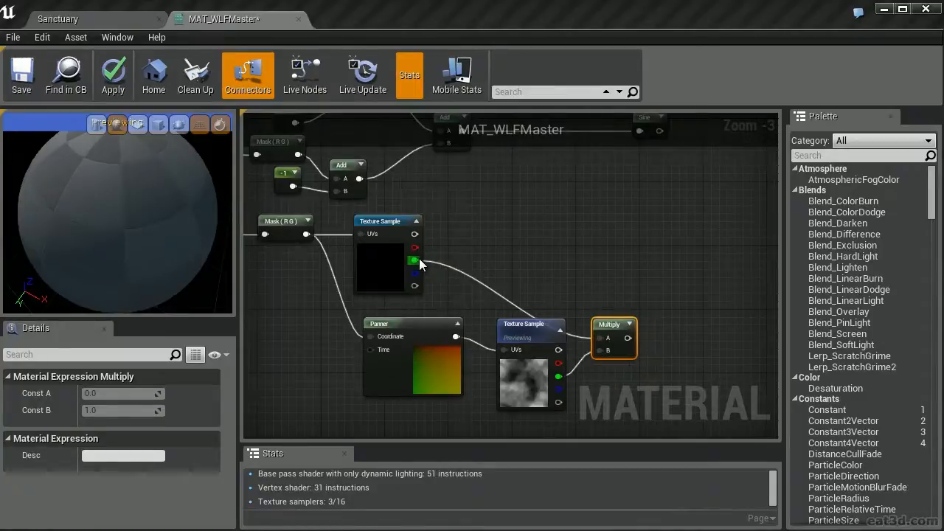
pyautogui.moveTo(624, 271); pyautogui.dragTo(611, 236, button='right')
pyautogui.rightClick(601, 291)
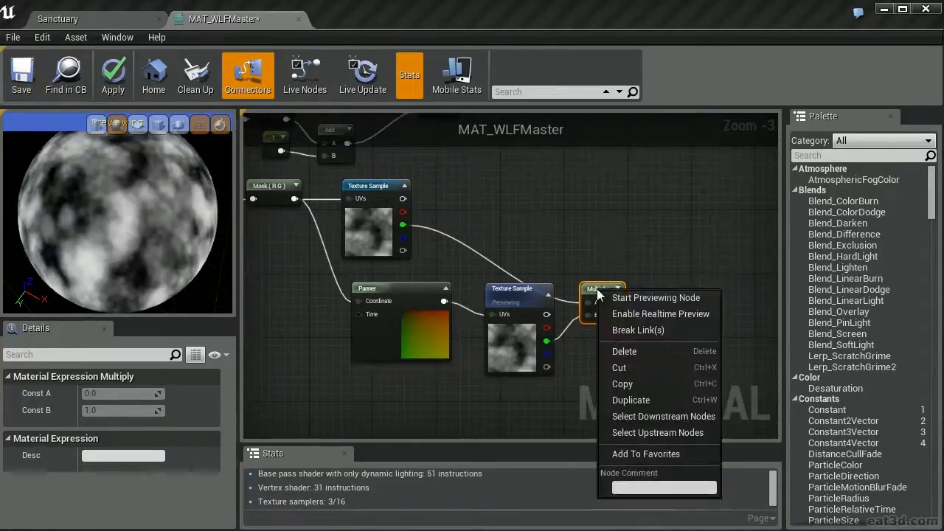
pyautogui.click(645, 298)
# Move the Sine node farther from the Add node that feeds it to make room between them
pyautogui.moveTo(670, 281); pyautogui.dragTo(562, 368, button='right')
pyautogui.click(330, 175)
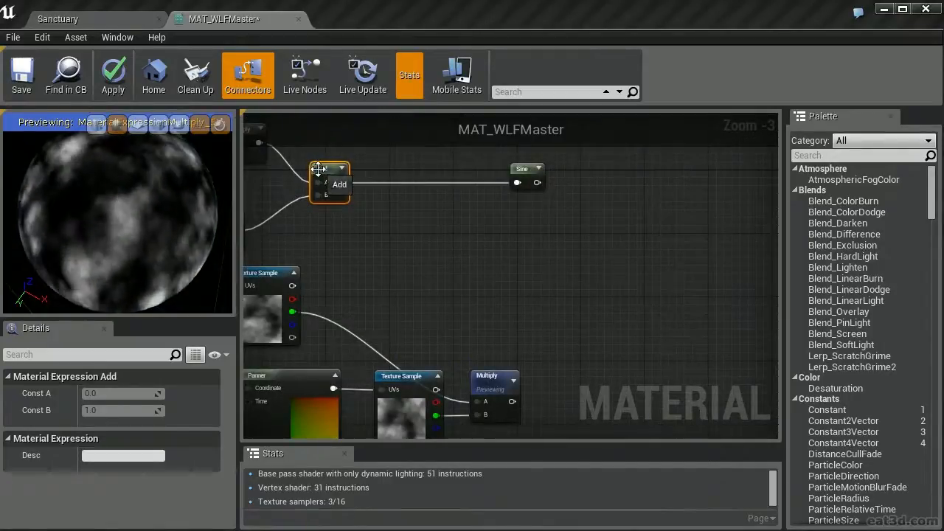
pyautogui.click(487, 379)
pyautogui.moveTo(536, 187); pyautogui.dragTo(687, 267)
# Insert a new Add node before Sine, with the earlier Add as input A and the noise Multiply as input B
pyautogui.click(536, 270)
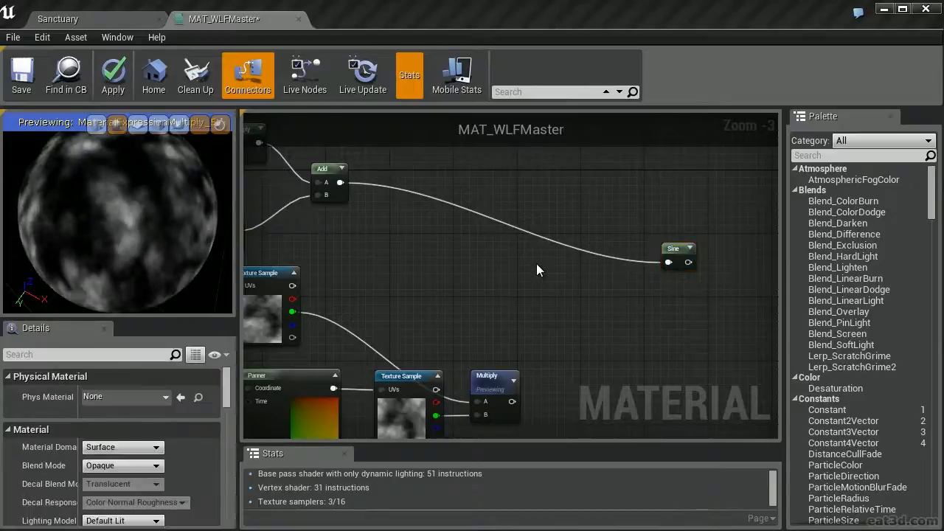
pyautogui.click(537, 262)
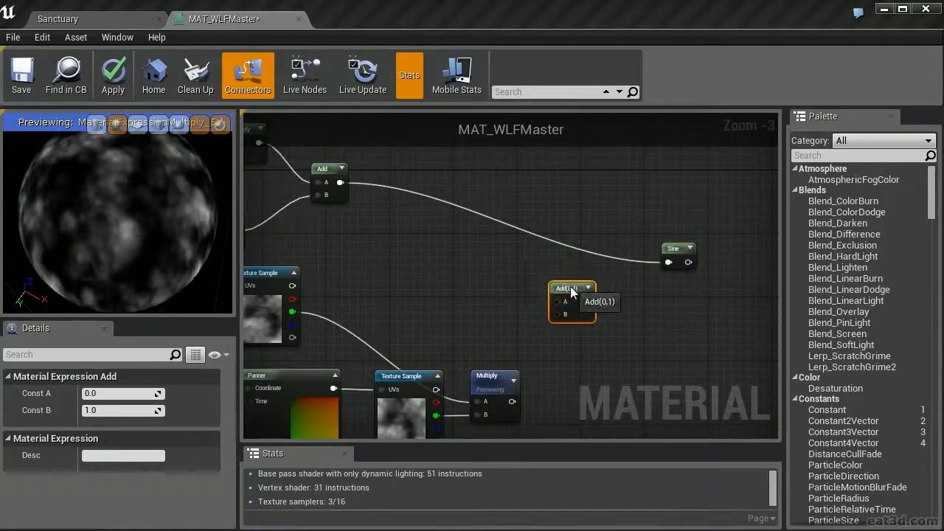
pyautogui.moveTo(512, 401); pyautogui.dragTo(555, 313)
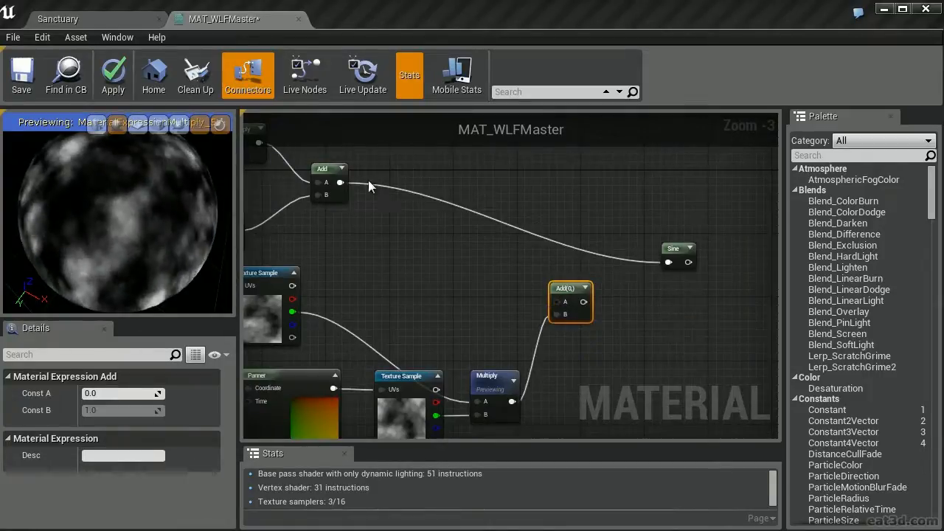
pyautogui.moveTo(340, 182); pyautogui.dragTo(667, 264)
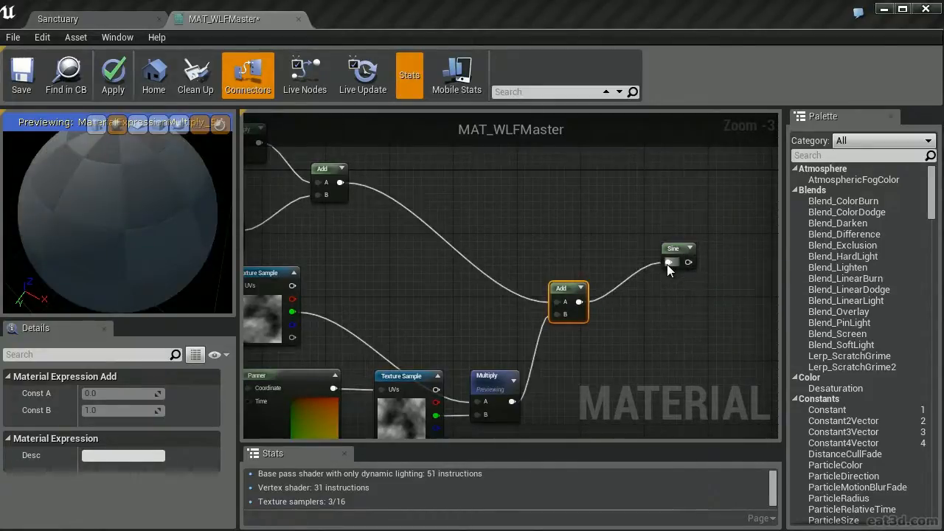
# Preview the Sine node and review the noise nodes that now distort its pattern
pyautogui.rightClick(671, 247)
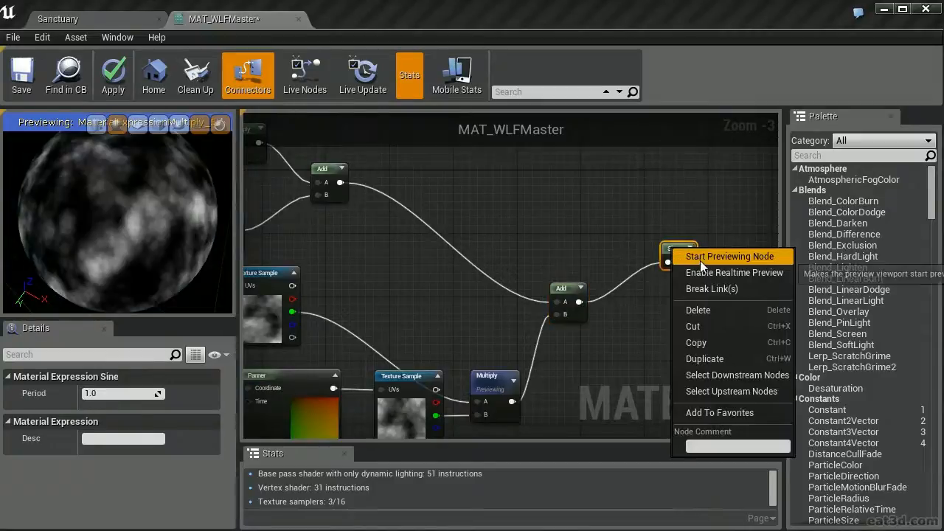
pyautogui.click(701, 262)
pyautogui.moveTo(516, 295); pyautogui.dragTo(643, 247, button='right')
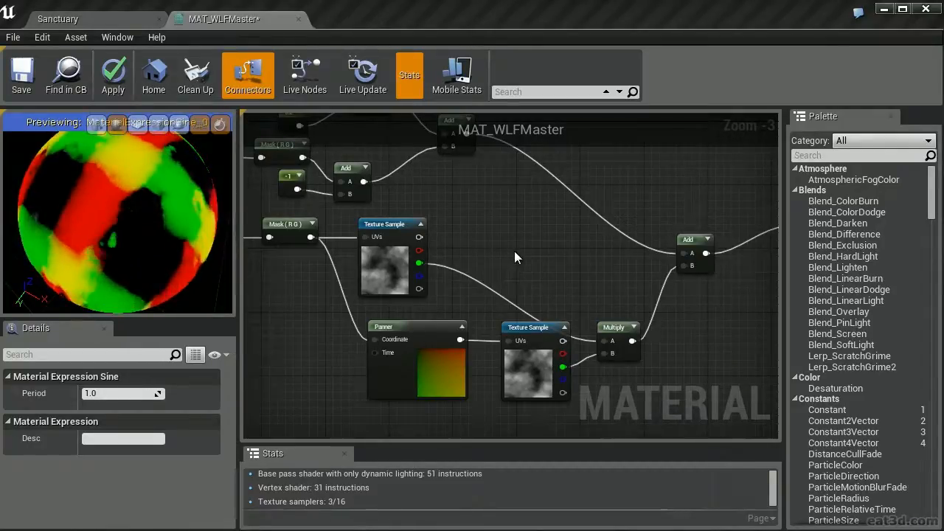
# Add a Desaturation node after Sine and connect its output to the material's Emissive Color
pyautogui.moveTo(721, 174); pyautogui.dragTo(291, 251, button='right')
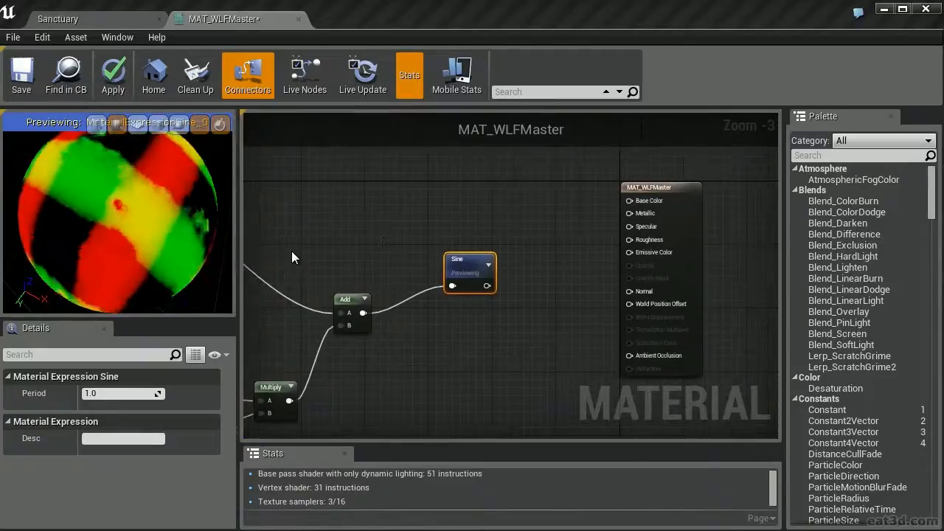
pyautogui.rightClick(515, 193)
pyautogui.write('des')
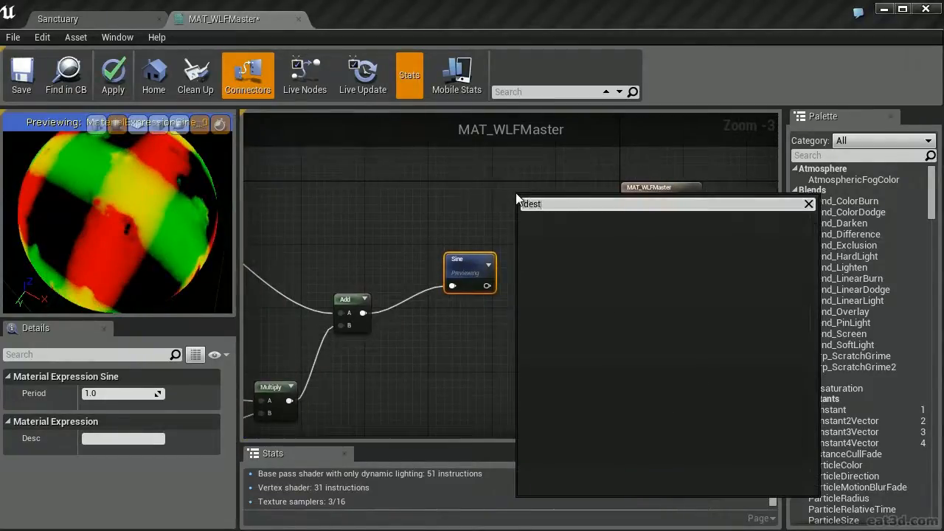
pyautogui.press('Return')
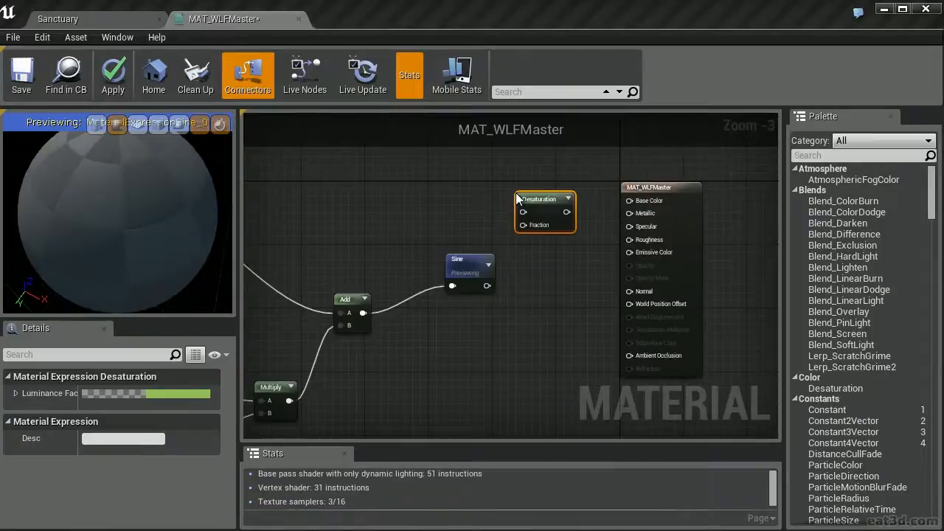
pyautogui.moveTo(487, 286); pyautogui.dragTo(532, 278)
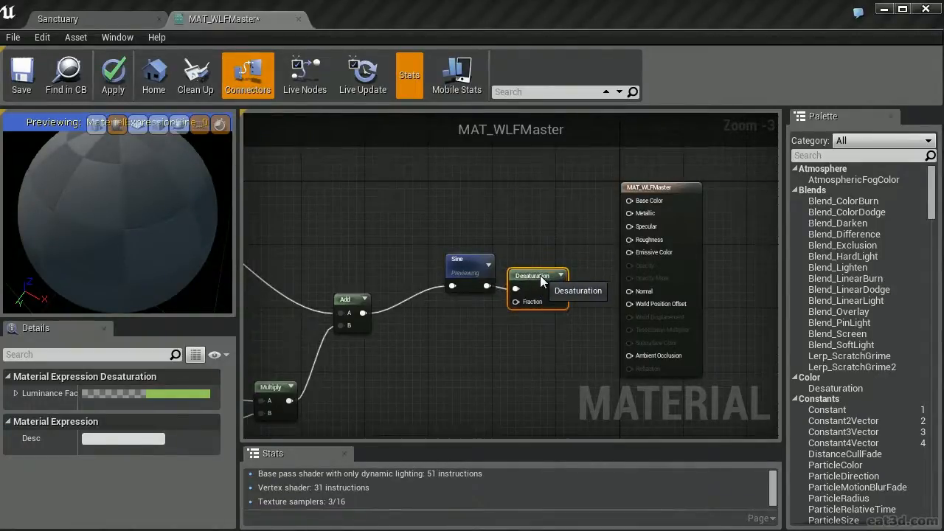
pyautogui.moveTo(562, 293); pyautogui.dragTo(629, 253)
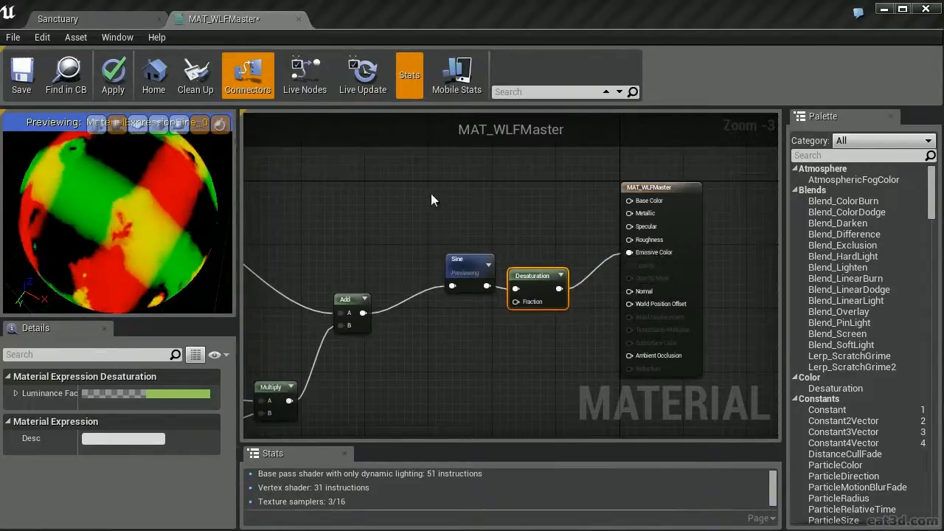
# Bring the whole material graph into view and hide the unused connectors
pyautogui.scroll(-3, 619, 162)
pyautogui.moveTo(566, 168); pyautogui.dragTo(570, 227, button='right')
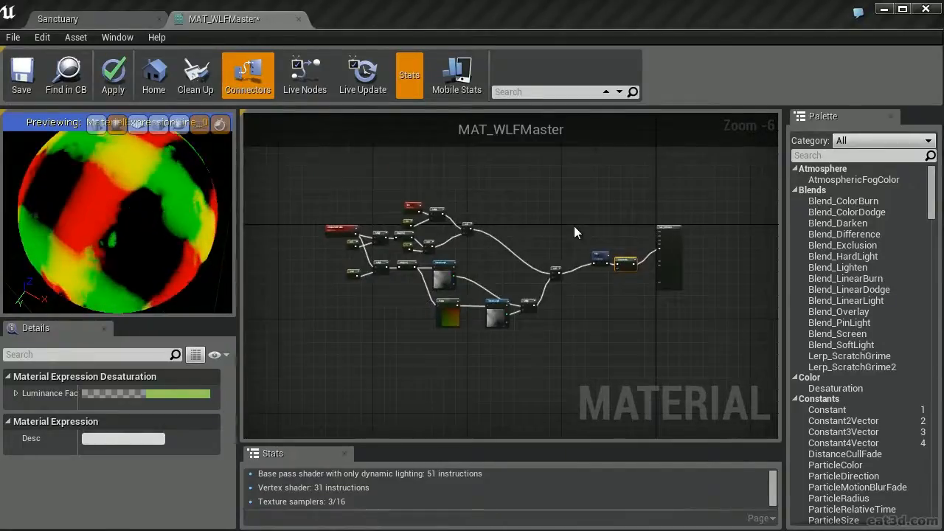
pyautogui.click(250, 76)
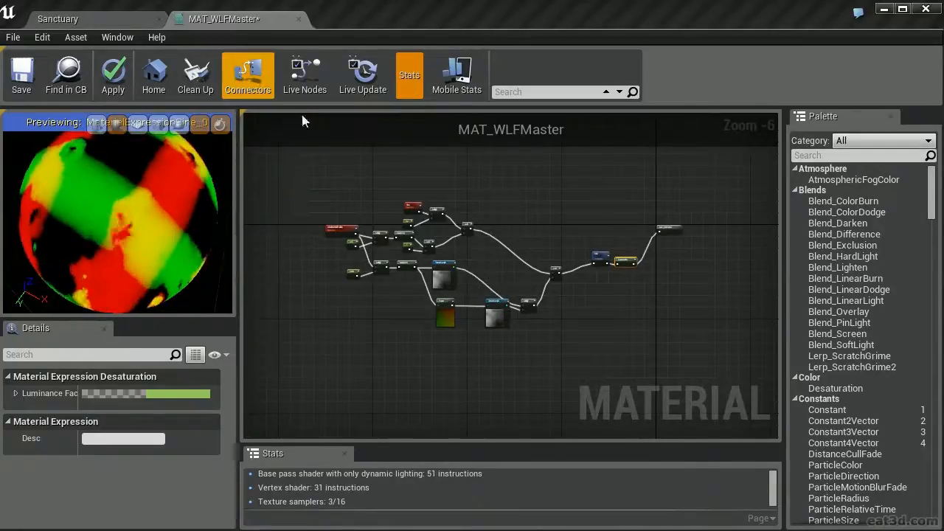
# Move the Desaturation node directly beside the MAT_WLFMaster output node
pyautogui.moveTo(608, 194); pyautogui.dragTo(487, 160, button='right')
pyautogui.scroll(5, 488, 160)
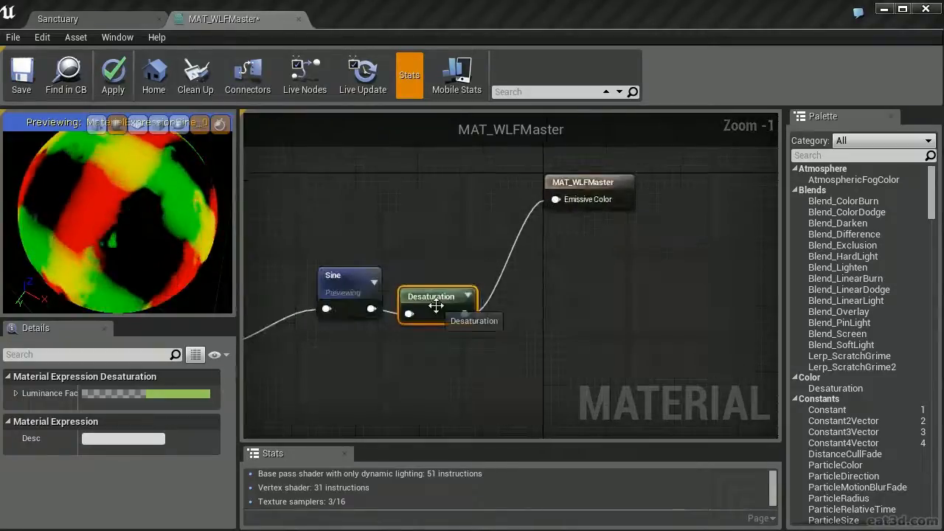
pyautogui.moveTo(434, 300); pyautogui.dragTo(482, 188)
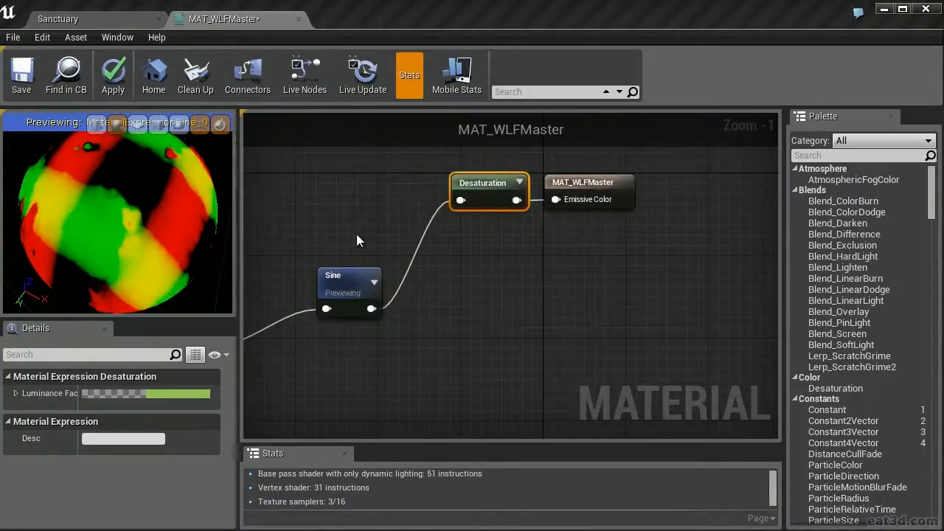
# Stop previewing the Sine node and place it directly before the Desaturation node
pyautogui.moveTo(356, 234); pyautogui.dragTo(521, 203, button='right')
pyautogui.rightClick(519, 252)
pyautogui.click(552, 259)
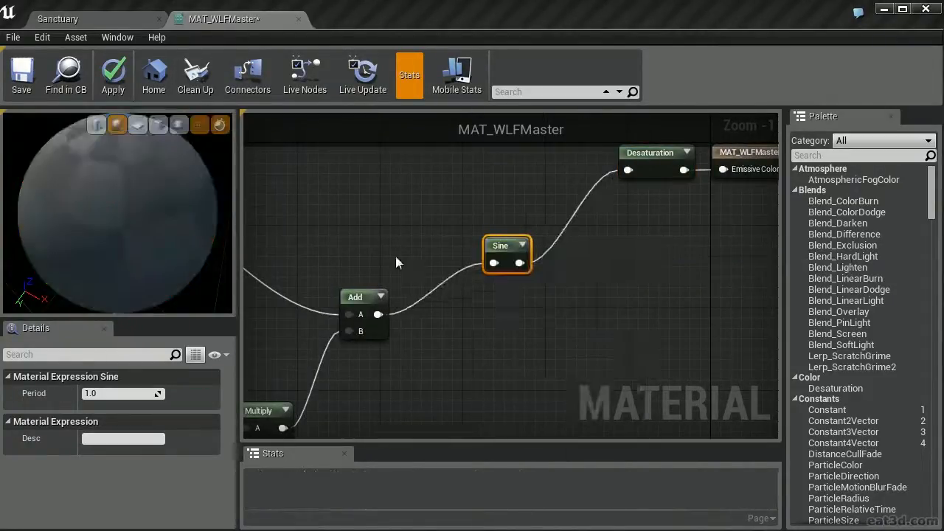
pyautogui.moveTo(497, 252); pyautogui.dragTo(452, 334, button='right')
pyautogui.moveTo(453, 333); pyautogui.dragTo(531, 231)
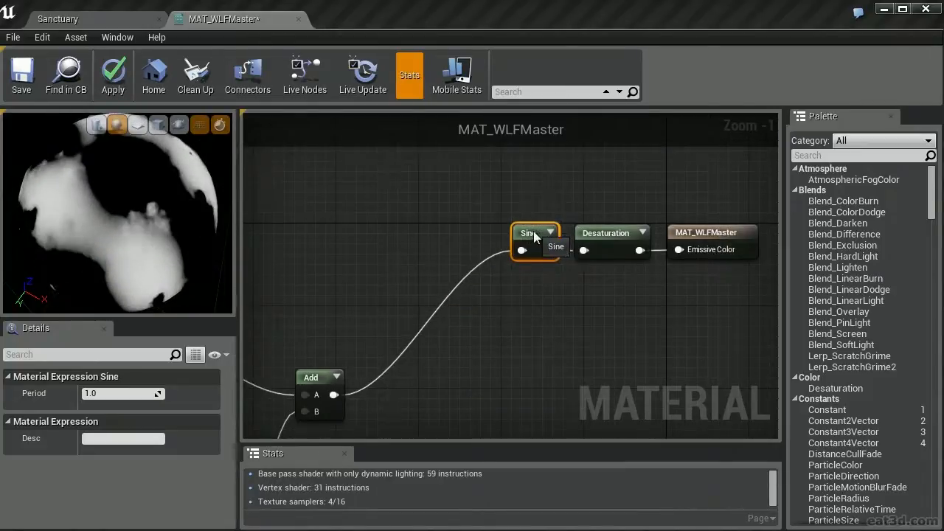
# Select all nodes upstream of Sine and shift them together so the last Add node lines up directly before Sine
pyautogui.moveTo(315, 318); pyautogui.dragTo(435, 259, button='right')
pyautogui.scroll(-5, 486, 242)
pyautogui.moveTo(461, 230); pyautogui.dragTo(593, 211, button='right')
pyautogui.moveTo(618, 209); pyautogui.dragTo(376, 336)
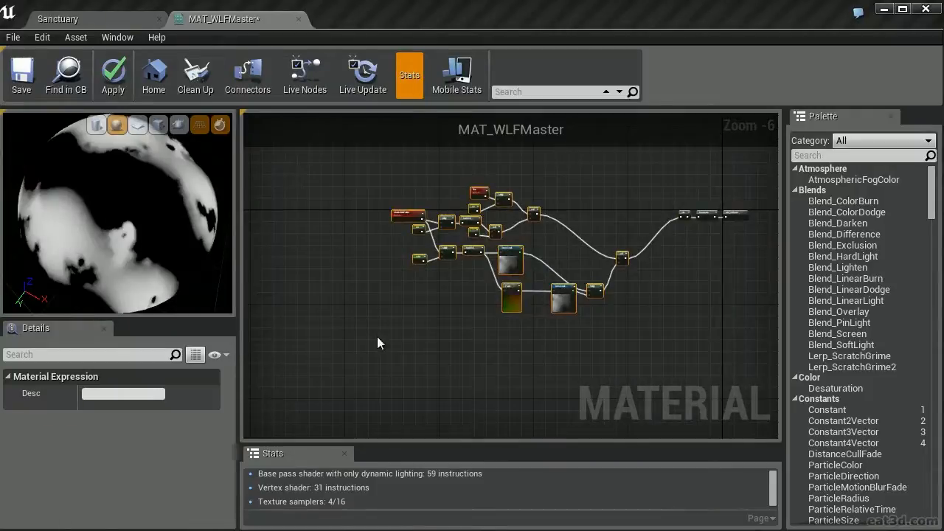
pyautogui.scroll(5, 519, 287)
pyautogui.moveTo(368, 286); pyautogui.dragTo(522, 142)
pyautogui.scroll(-4, 491, 286)
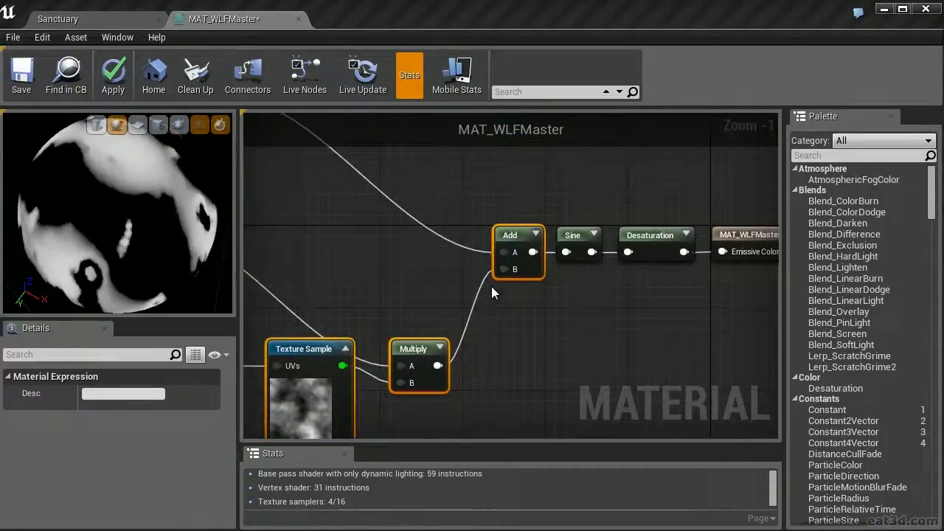
# Set the material's Material Domain to Light Function and apply the changes
pyautogui.click(307, 344)
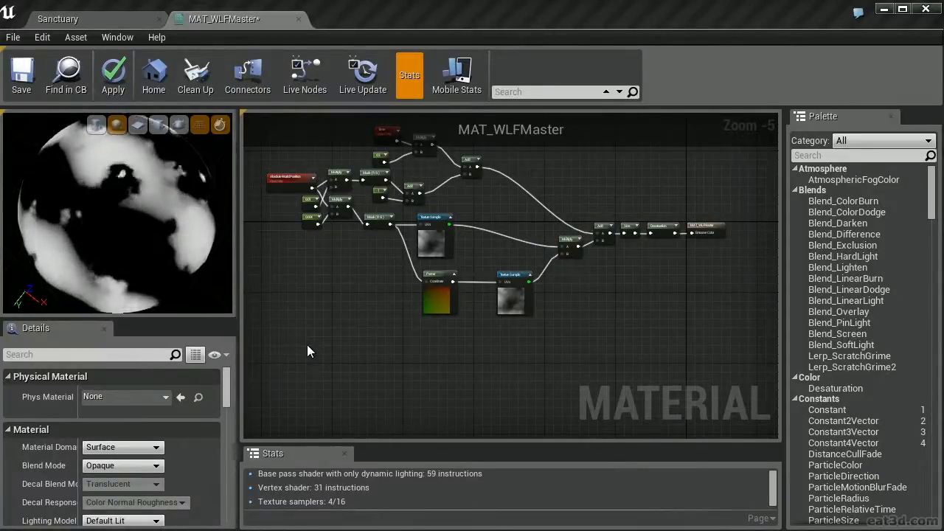
pyautogui.moveTo(79, 448); pyautogui.dragTo(90, 448)
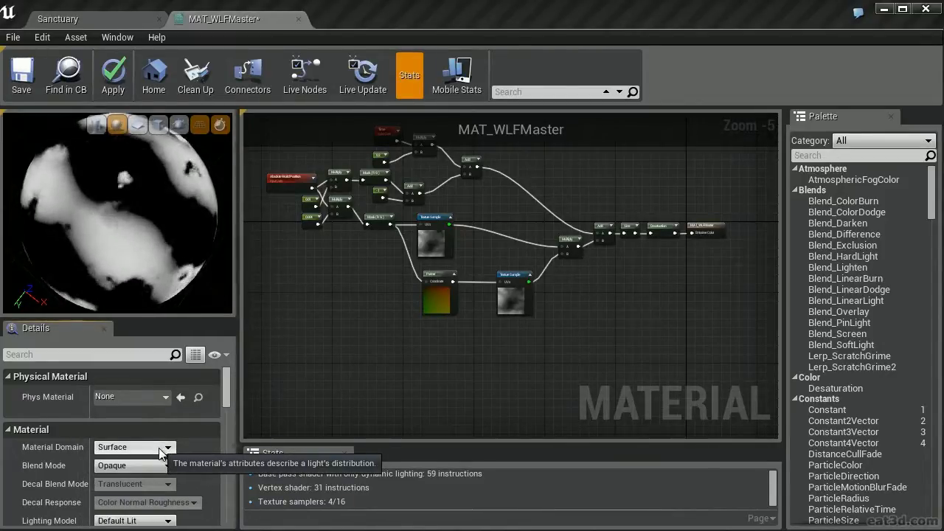
pyautogui.click(160, 449)
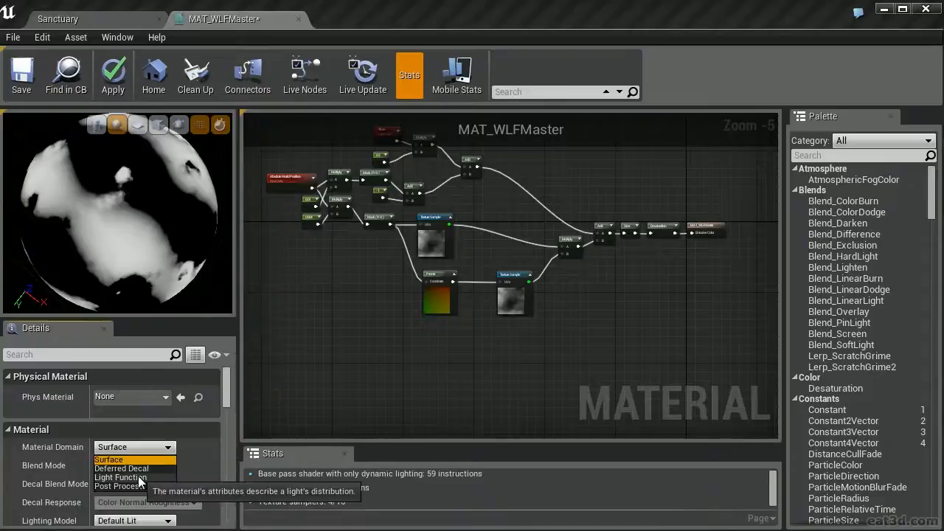
pyautogui.click(138, 477)
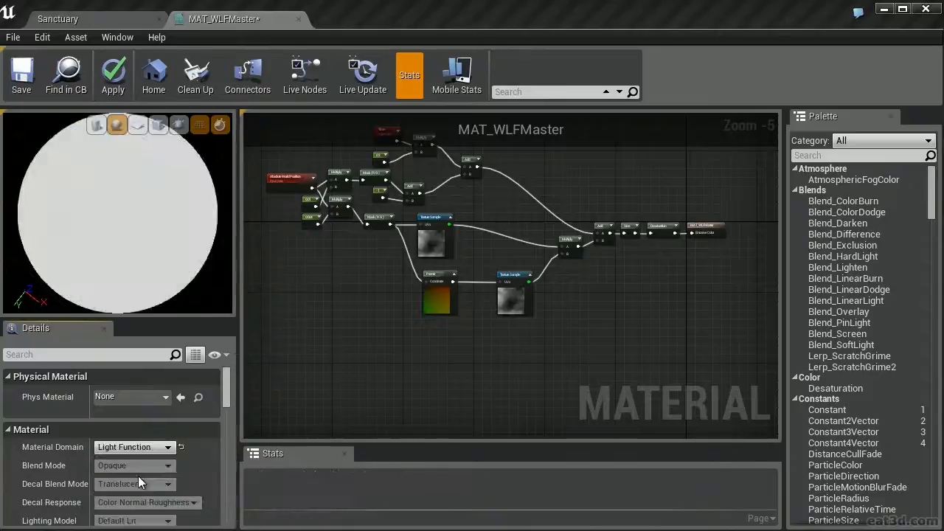
pyautogui.click(115, 83)
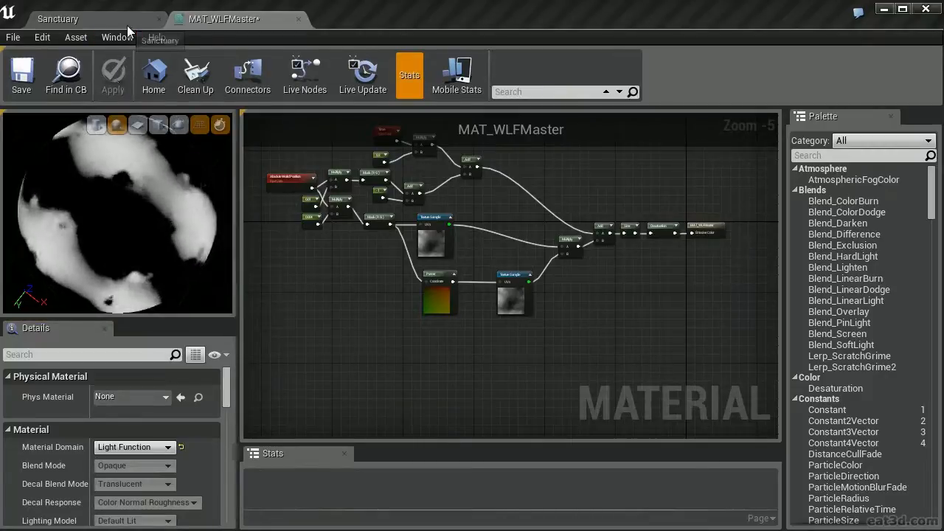
# Switch to the Sanctuary level, open the Lighting materials folder in the project assets, and clear the "noise" filter
pyautogui.click(127, 25)
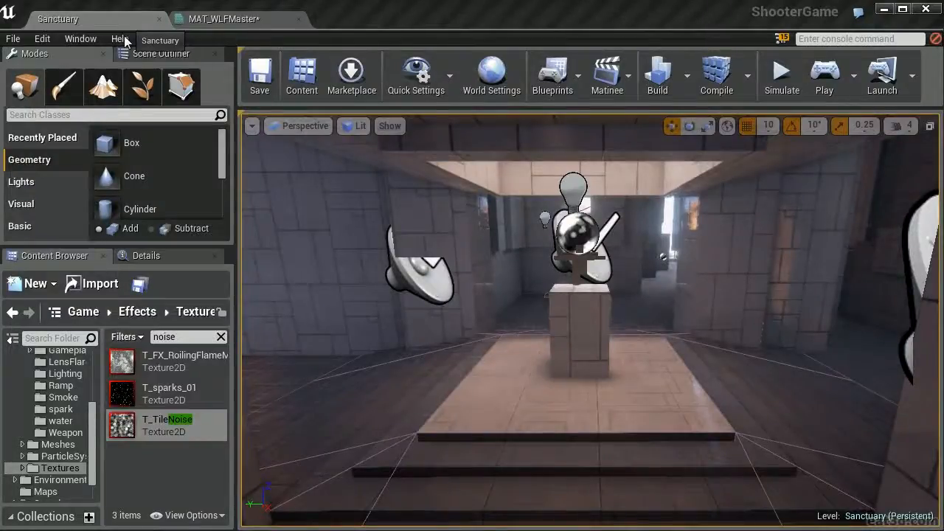
pyautogui.scroll(2, 90, 410)
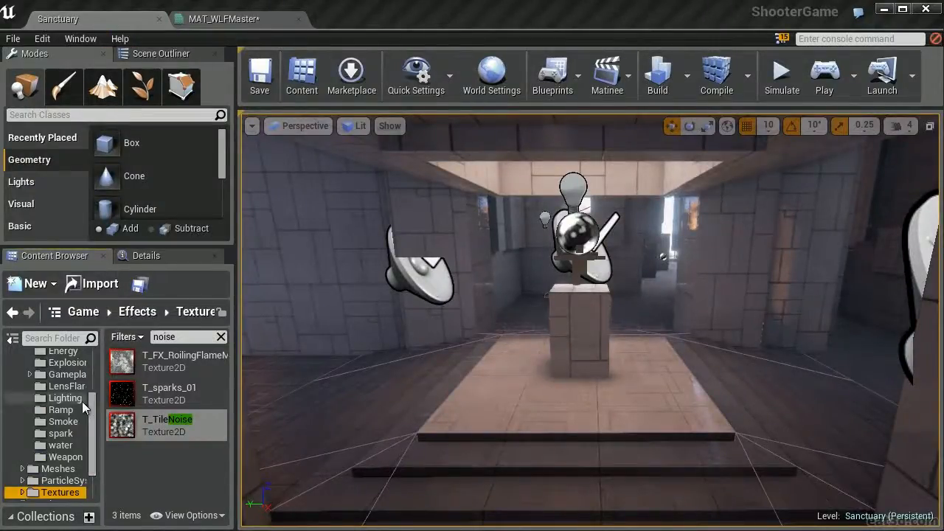
pyautogui.click(82, 401)
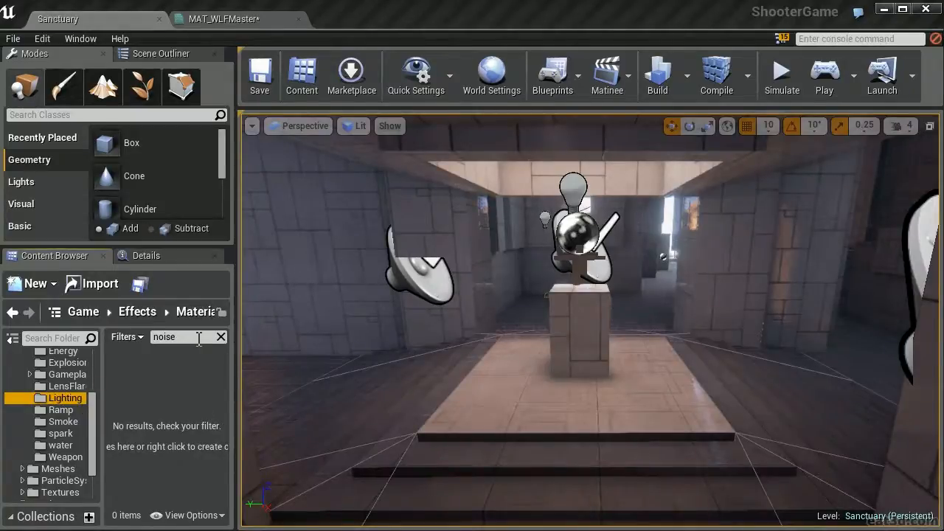
pyautogui.moveTo(200, 338); pyautogui.dragTo(134, 347)
pyautogui.press('BackSpace')
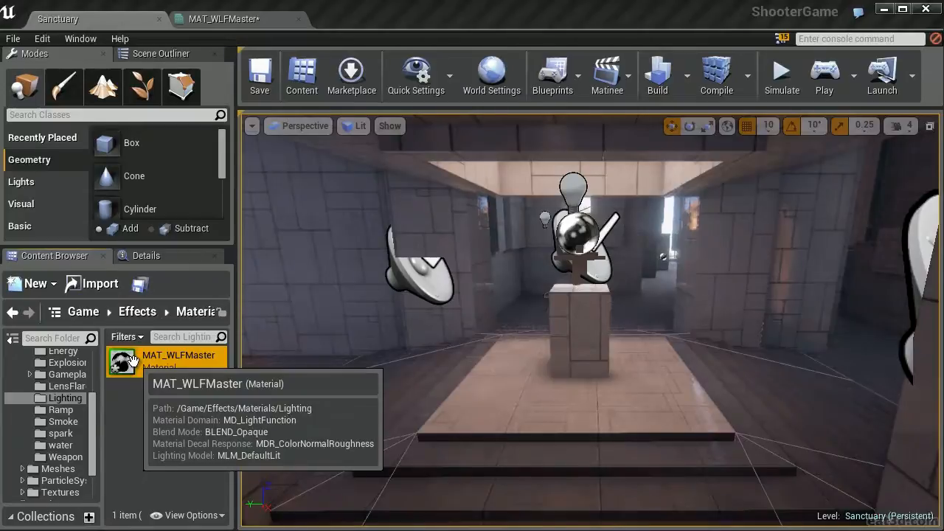
# Create a material instance of MAT_WLFMaster and name it MIC_WLFMaster01
pyautogui.rightClick(131, 360)
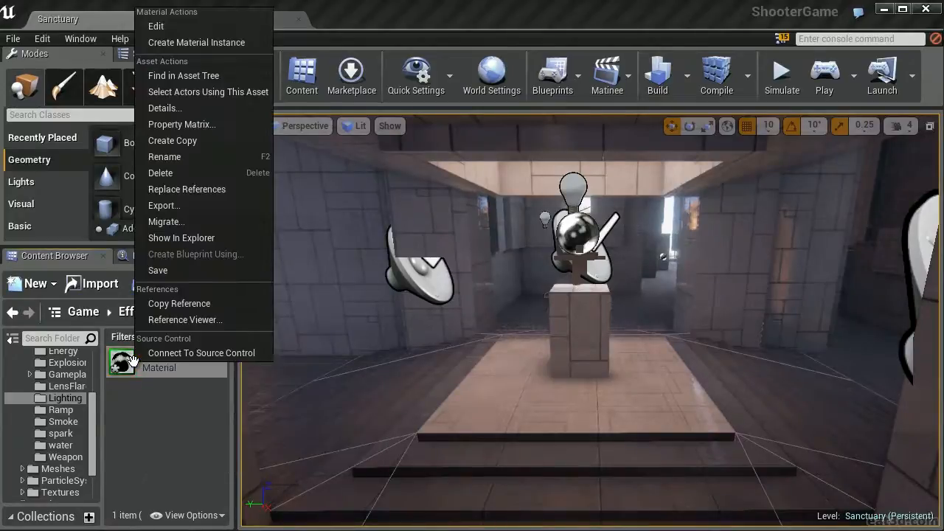
pyautogui.click(221, 43)
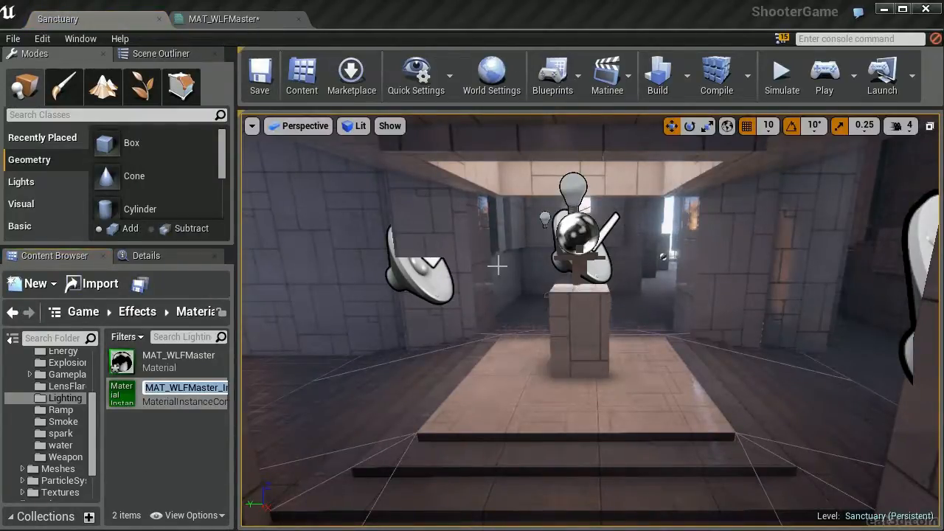
pyautogui.press('Home')
pyautogui.write('MIC')
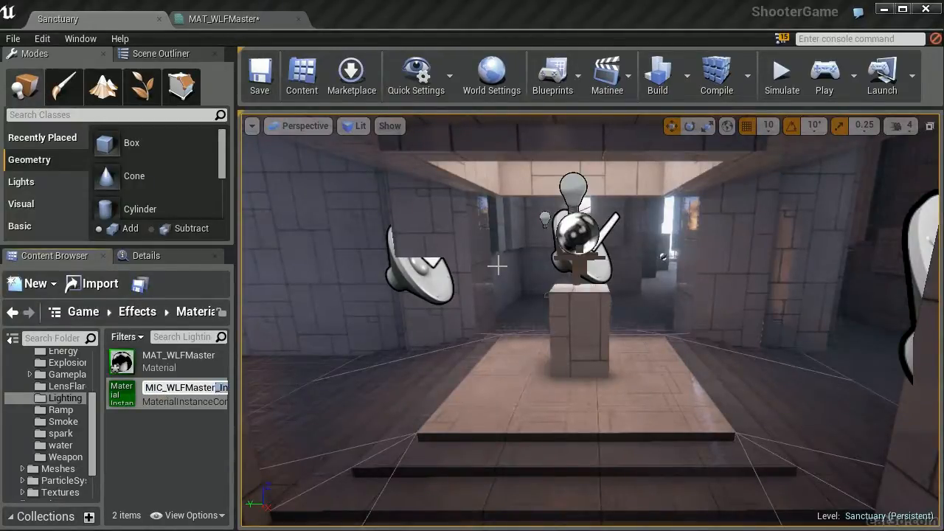
pyautogui.press('Return')
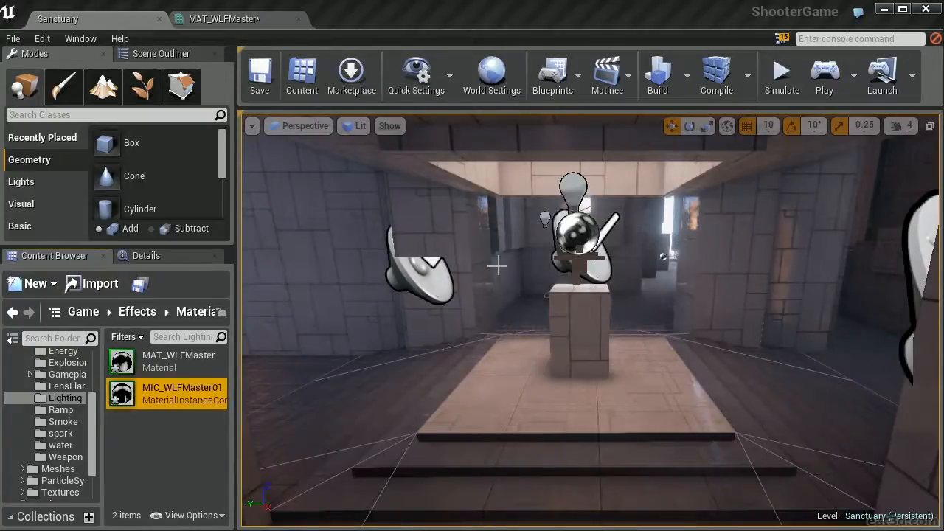
# Place a Point Light on the platform in front of the stone pedestal and raise it above the floor
pyautogui.click(593, 396)
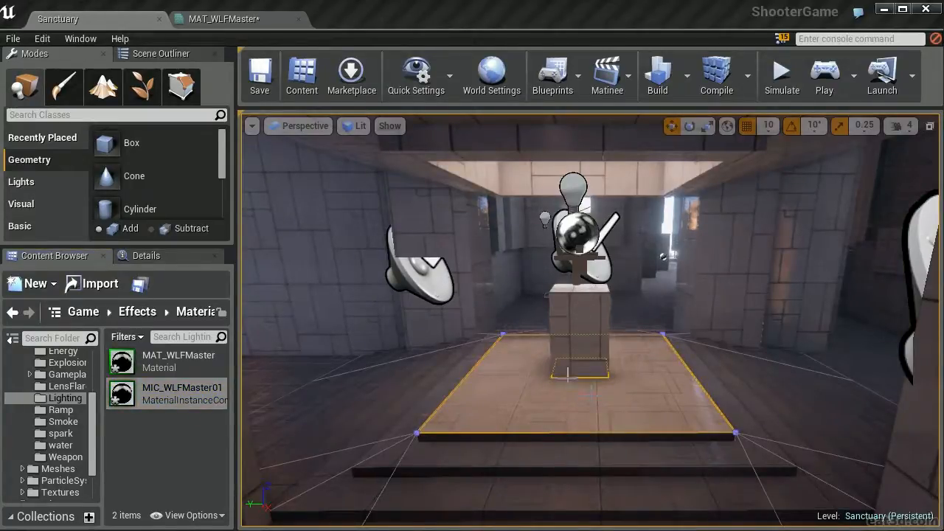
pyautogui.moveTo(572, 381); pyautogui.dragTo(545, 391, button='right')
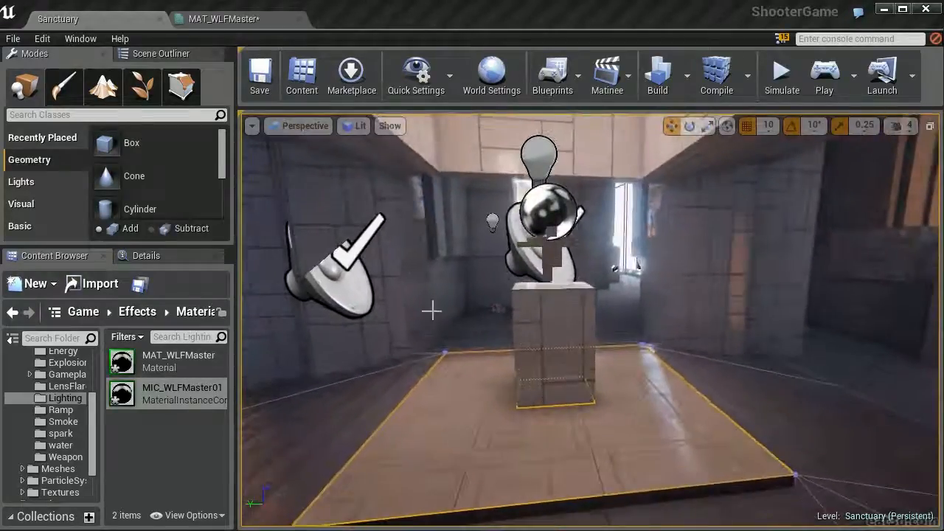
pyautogui.click(47, 181)
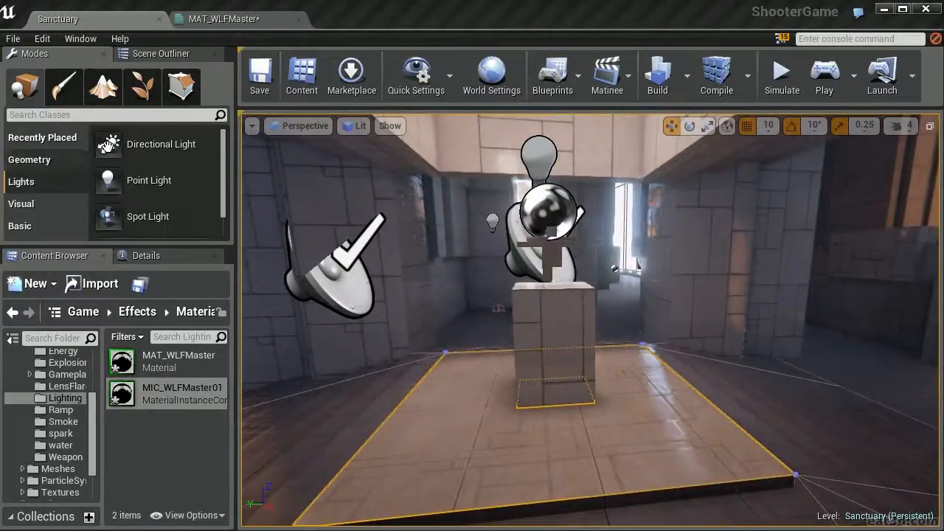
pyautogui.scroll(-1, 203, 167)
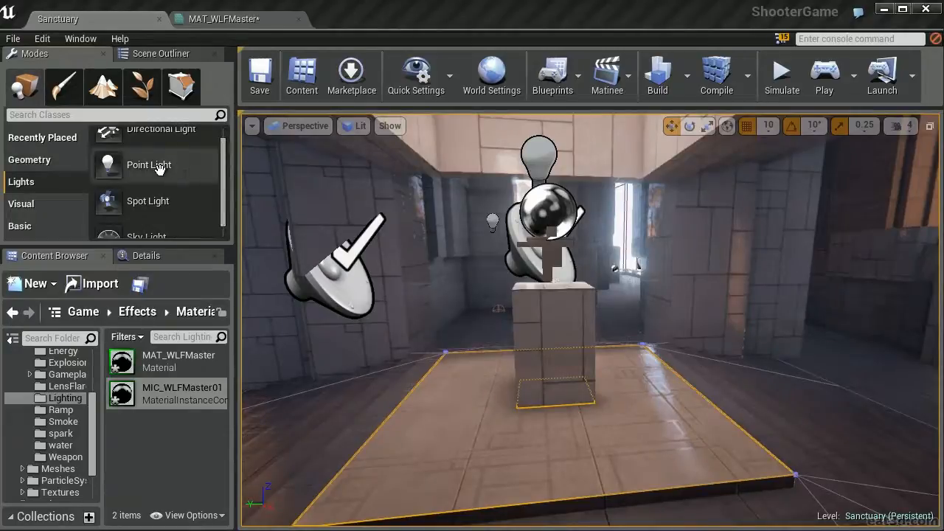
pyautogui.moveTo(123, 163); pyautogui.dragTo(559, 430)
pyautogui.moveTo(557, 376); pyautogui.dragTo(558, 300)
pyautogui.moveTo(600, 442); pyautogui.dragTo(583, 423, button='right')
pyautogui.moveTo(583, 423); pyautogui.dragTo(590, 468)
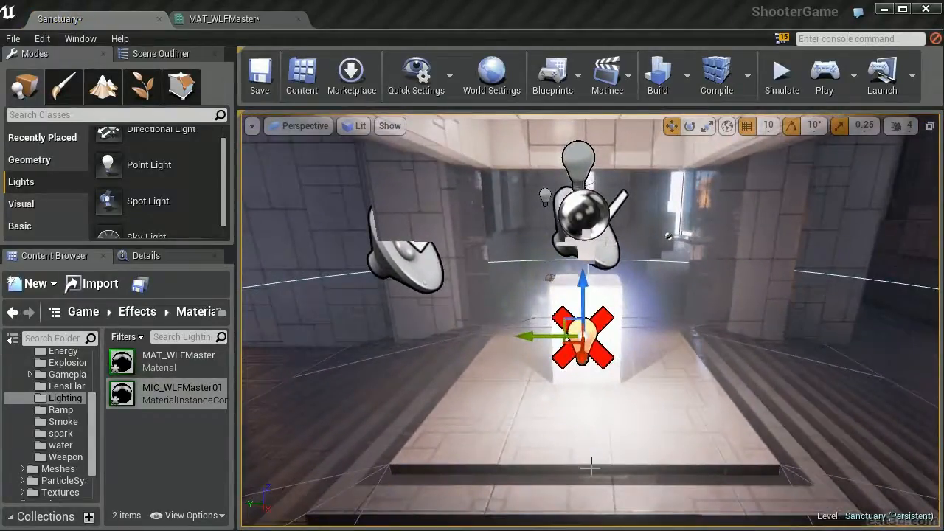
# Turn off Cast Static Shadows for the new point light
pyautogui.press('F4')
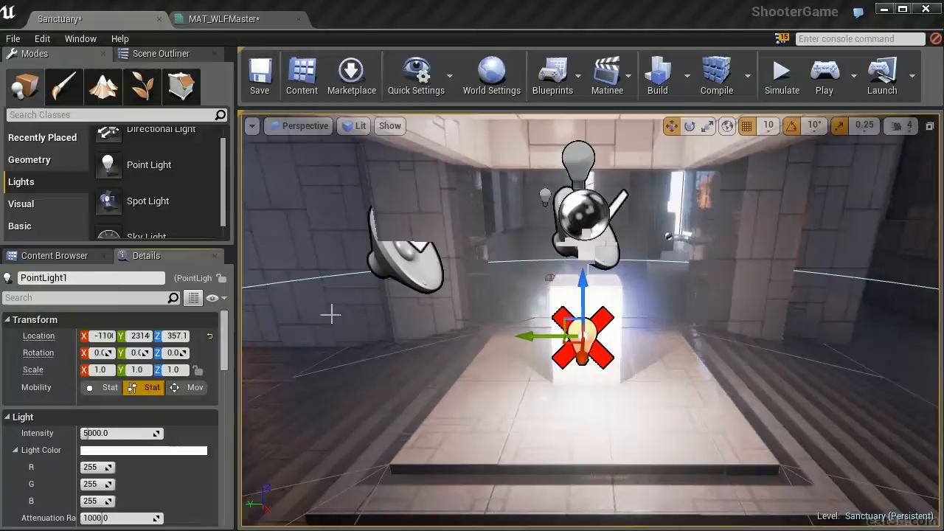
pyautogui.click(81, 298)
pyautogui.write('stat')
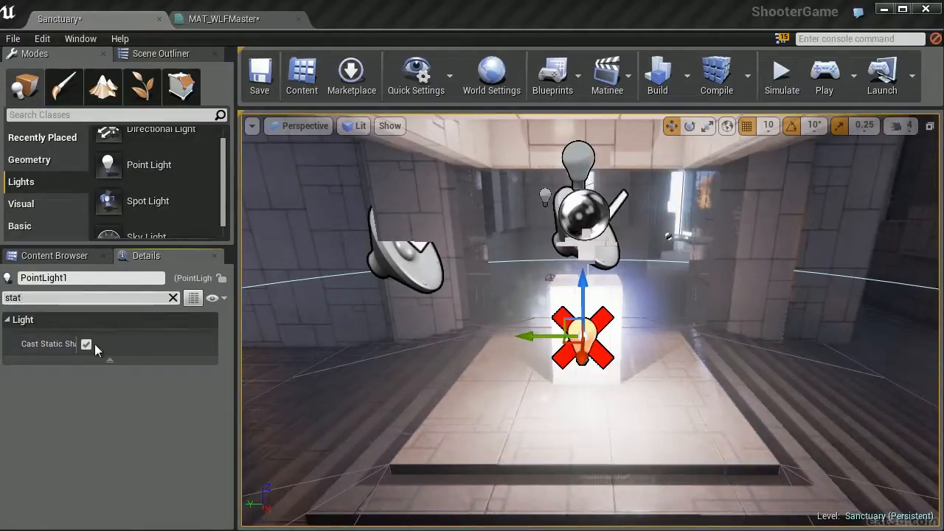
pyautogui.click(87, 344)
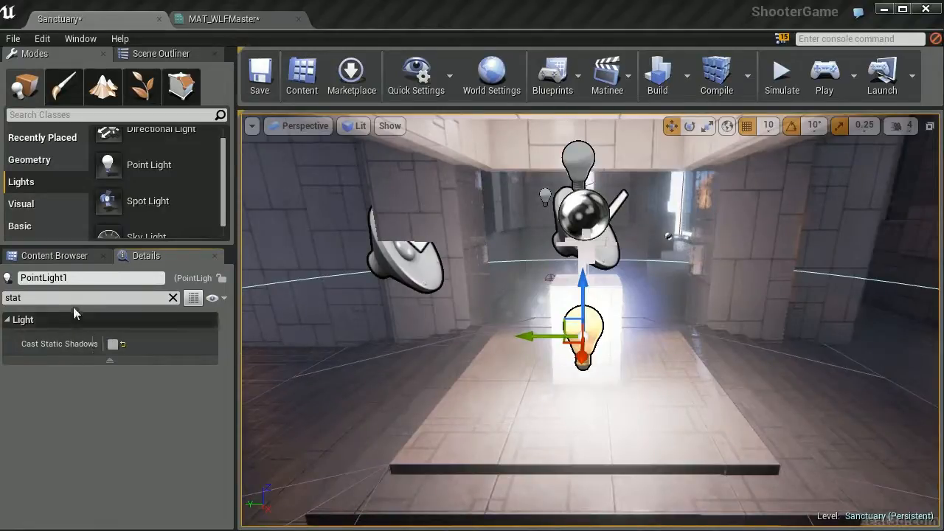
# Assign MIC_WLFMaster01 as the point light's Light Function Material and inspect the light on the platform and ceiling
pyautogui.press('BackSpace')
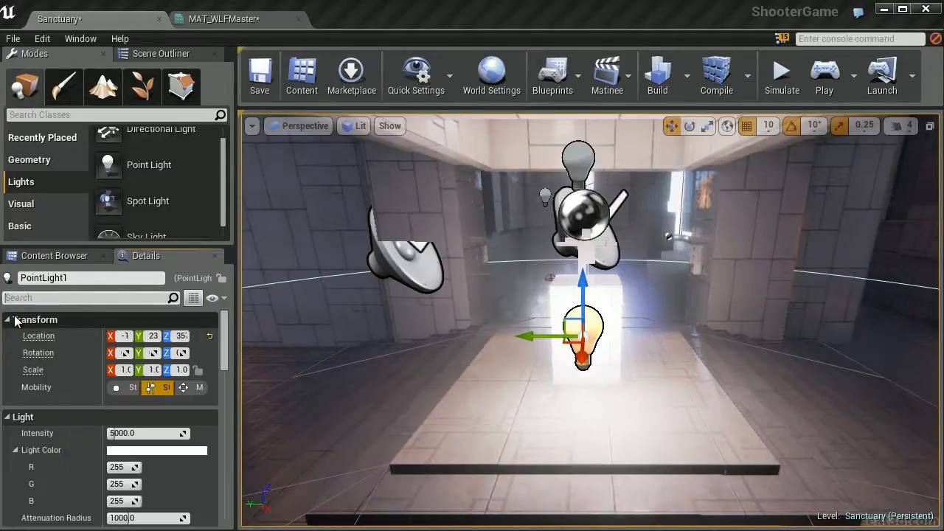
pyautogui.write('ligh')
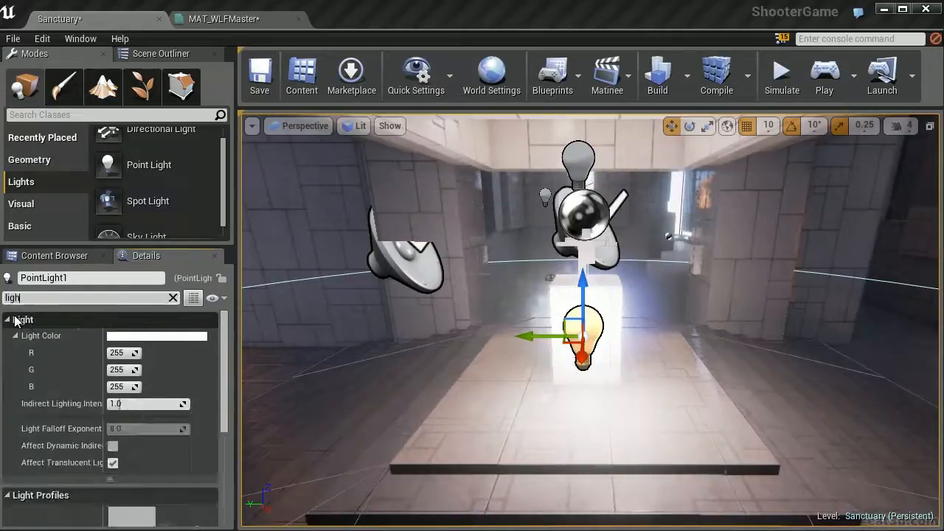
pyautogui.write('tf')
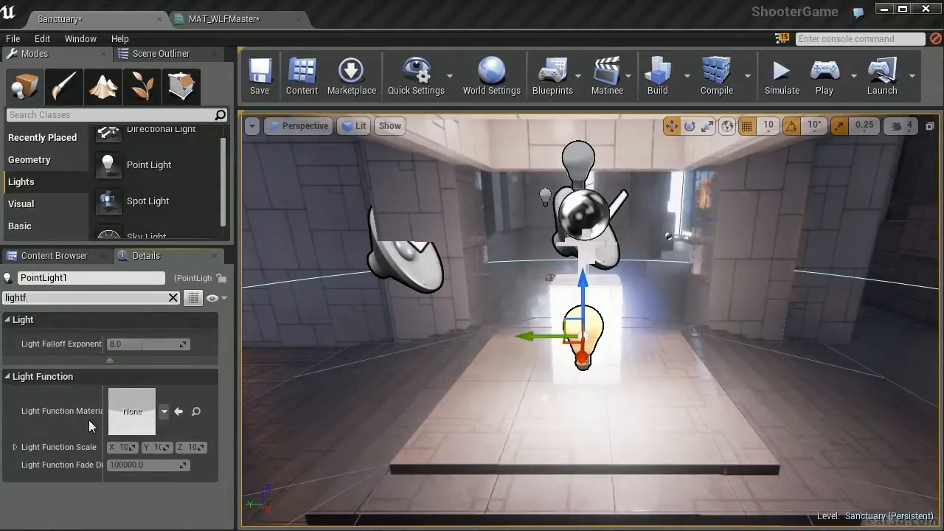
pyautogui.click(163, 412)
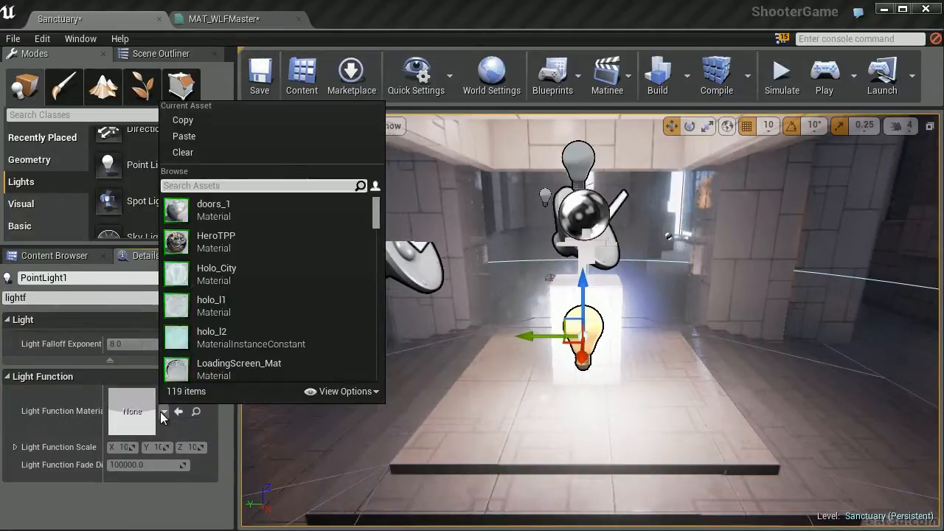
pyautogui.write("ighting/MIC_WLFMaster01.MIC_WLFMaster01'")
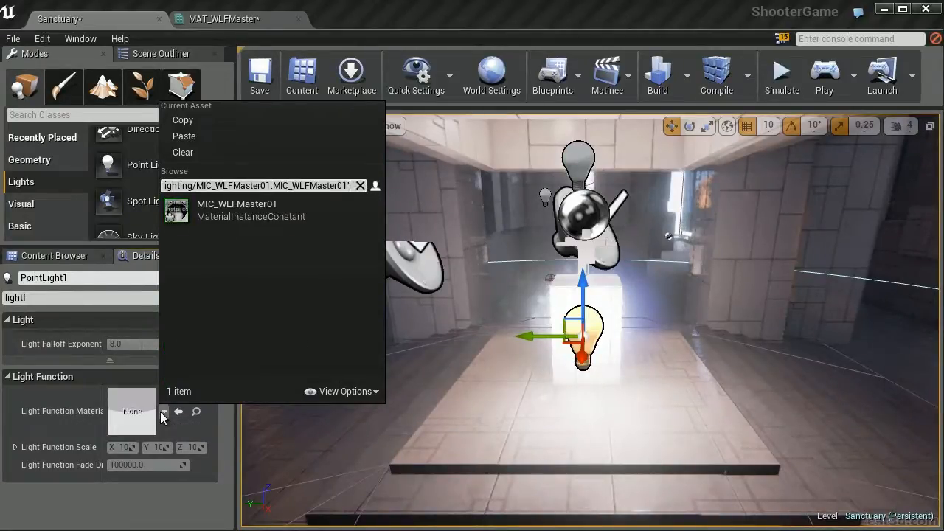
pyautogui.press('Return')
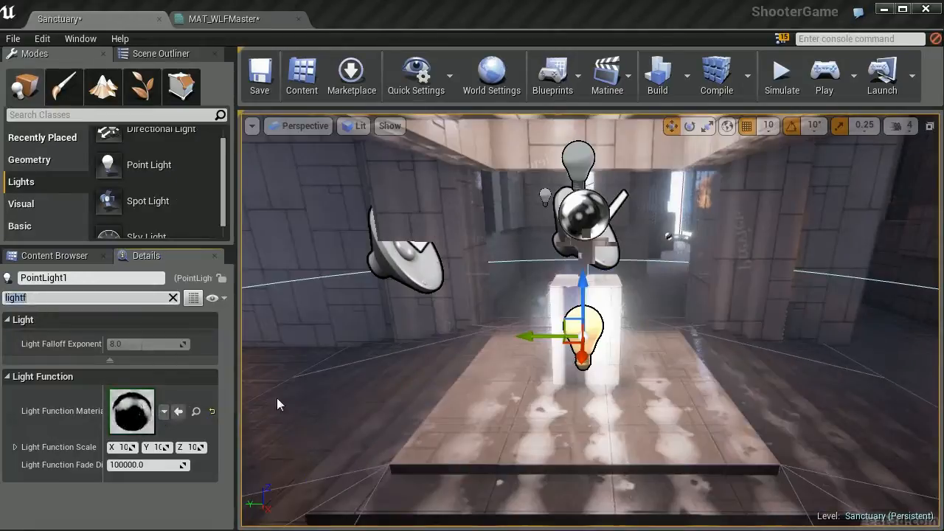
pyautogui.moveTo(609, 408); pyautogui.dragTo(579, 407, button='right')
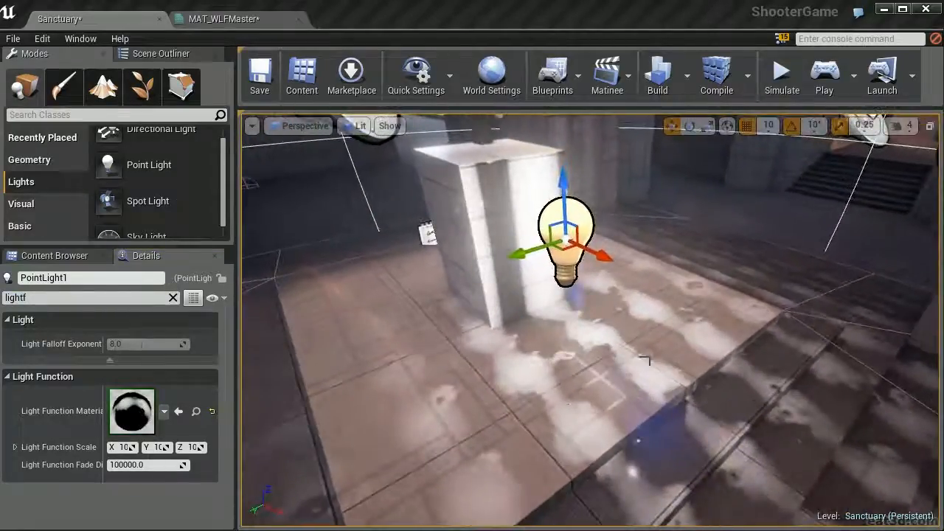
pyautogui.moveTo(652, 398); pyautogui.dragTo(679, 216, button='right')
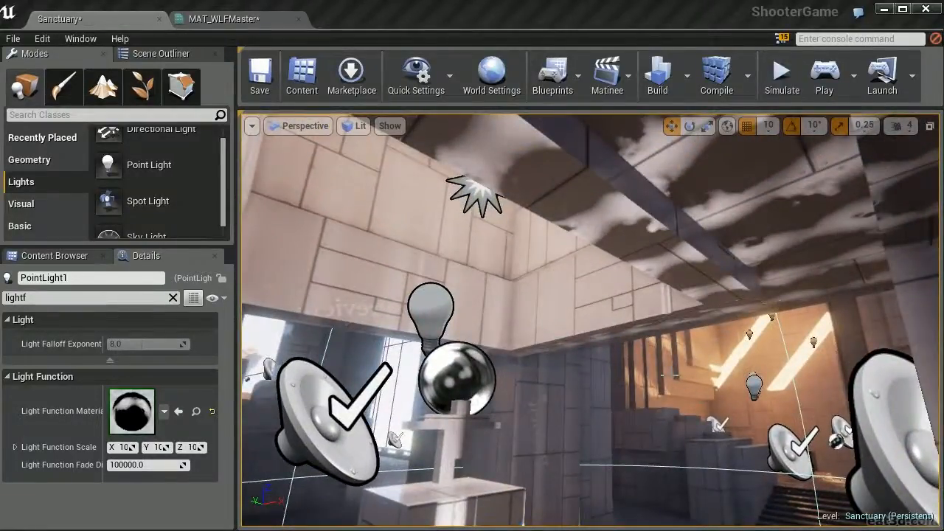
# Move the point light to one side of the platform, place a duplicate on the opposite side, and compare their overlapping light patterns
pyautogui.moveTo(630, 376)
pyautogui.mouseDown(button='right')
pyautogui.moveTo(547, 497)
pyautogui.moveTo(472, 516)
pyautogui.moveTo(454, 490)
pyautogui.moveTo(391, 472)
pyautogui.moveTo(627, 362)
pyautogui.mouseUp(button='right')
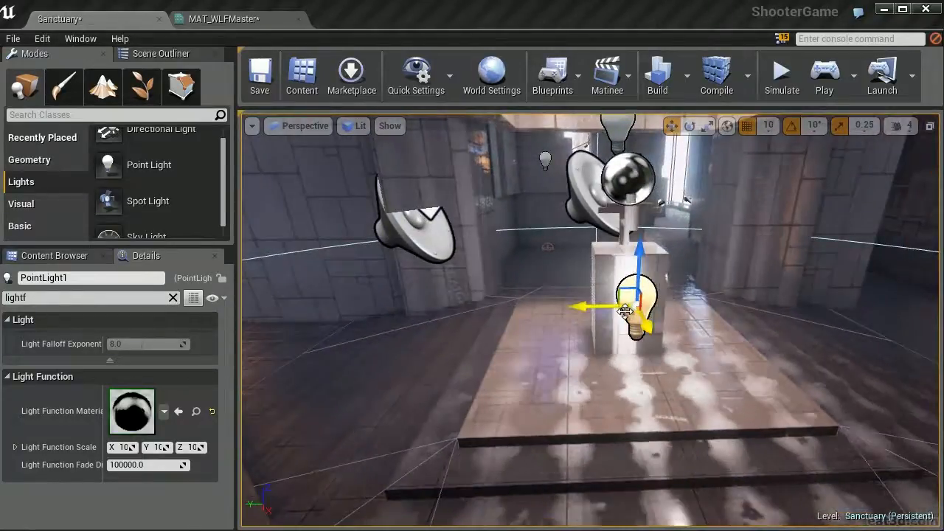
pyautogui.moveTo(624, 311); pyautogui.dragTo(468, 337)
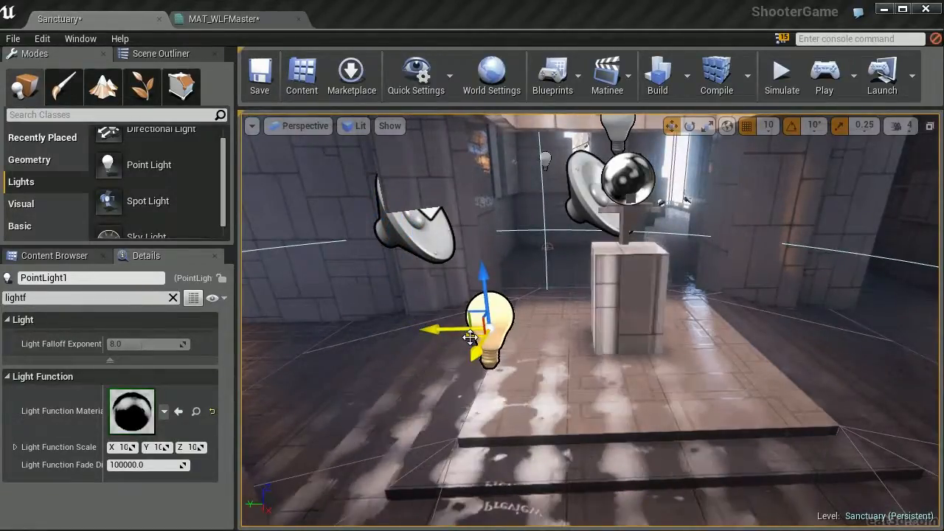
pyautogui.keyDown('alt'); pyautogui.moveTo(472, 342); pyautogui.dragTo(841, 282); pyautogui.keyUp('alt')
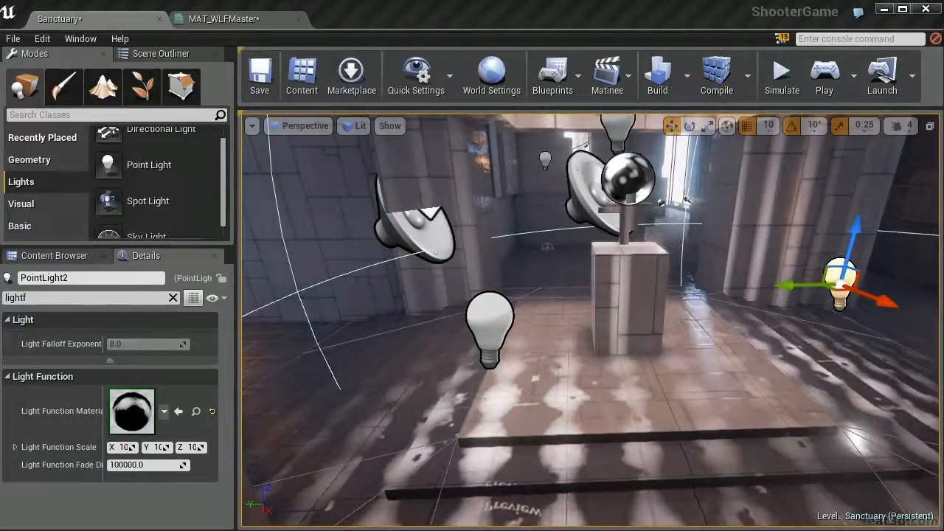
pyautogui.keyDown('ctrl'); pyautogui.click(508, 315); pyautogui.keyUp('ctrl')
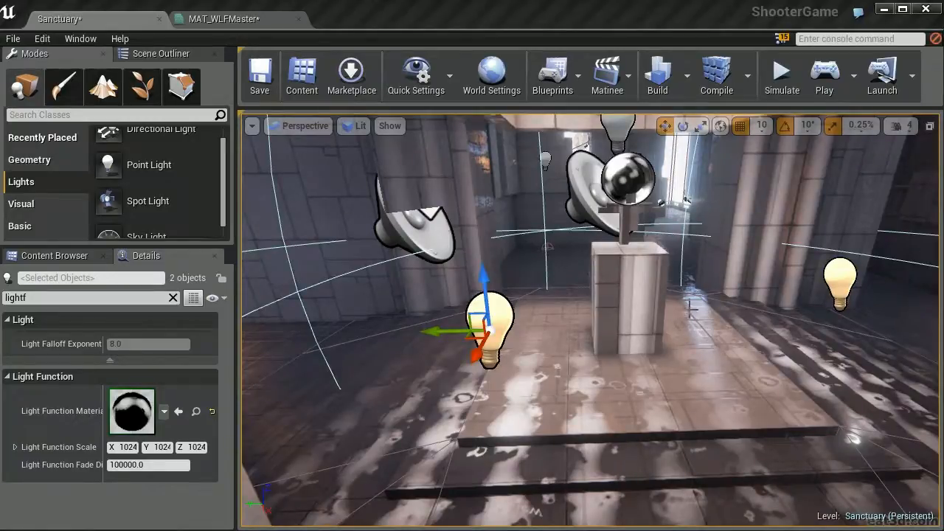
# Delete the duplicate point light and move the original back in front of the stone pedestal
pyautogui.click(843, 284)
pyautogui.press('Delete')
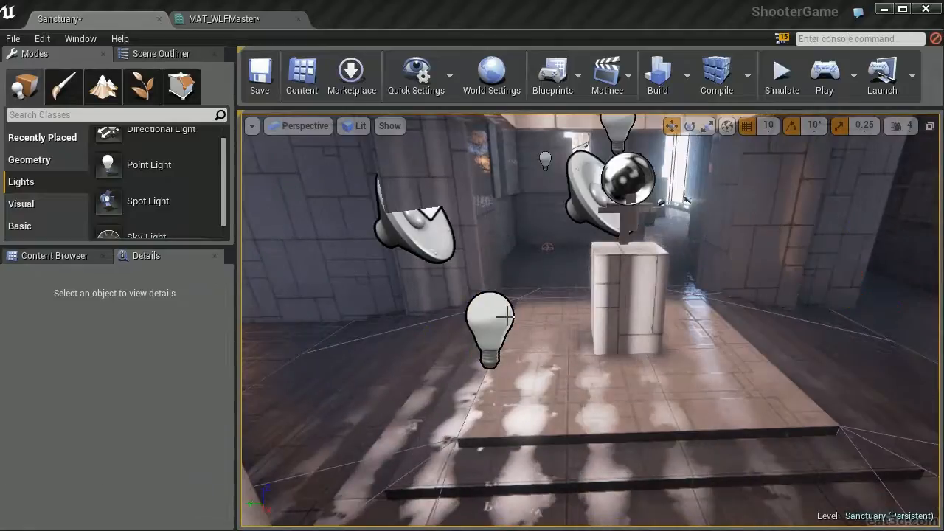
pyautogui.click(505, 317)
pyautogui.moveTo(454, 332); pyautogui.dragTo(630, 343)
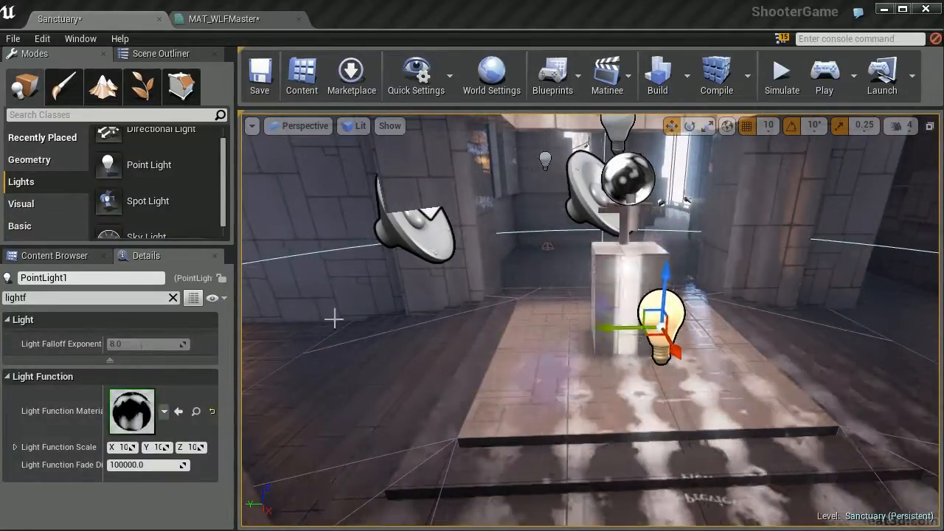
# Clear the property filter, set the point light's color to warm peach (R 255, G 201, B 157) and its intensity to about 15344
pyautogui.click(126, 297)
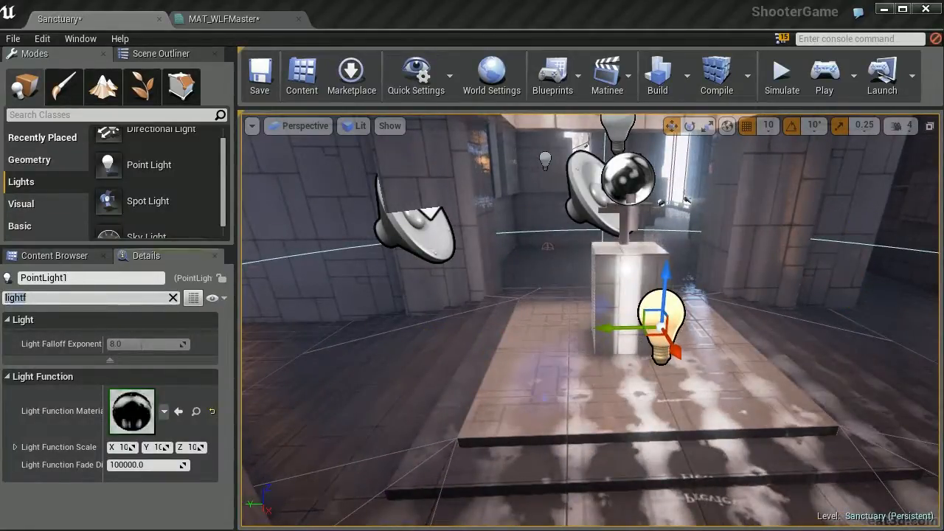
pyautogui.press('BackSpace')
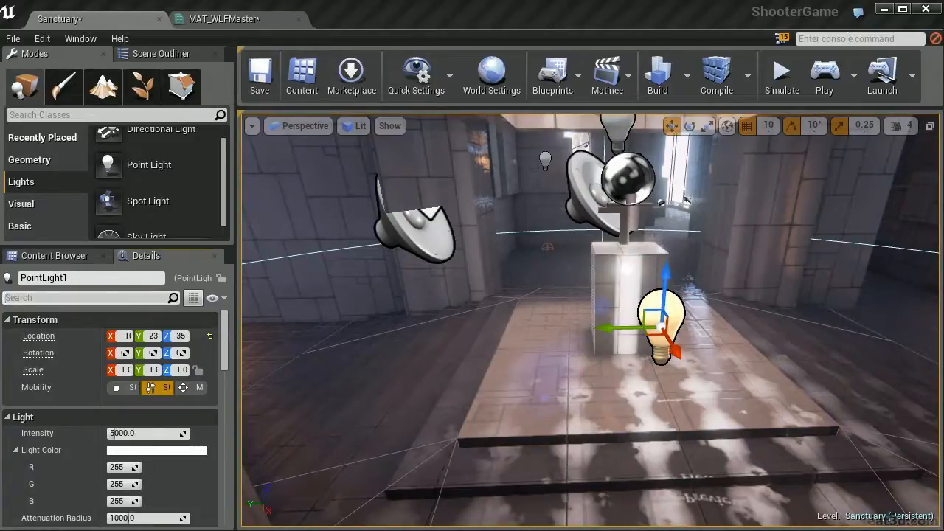
pyautogui.click(127, 451)
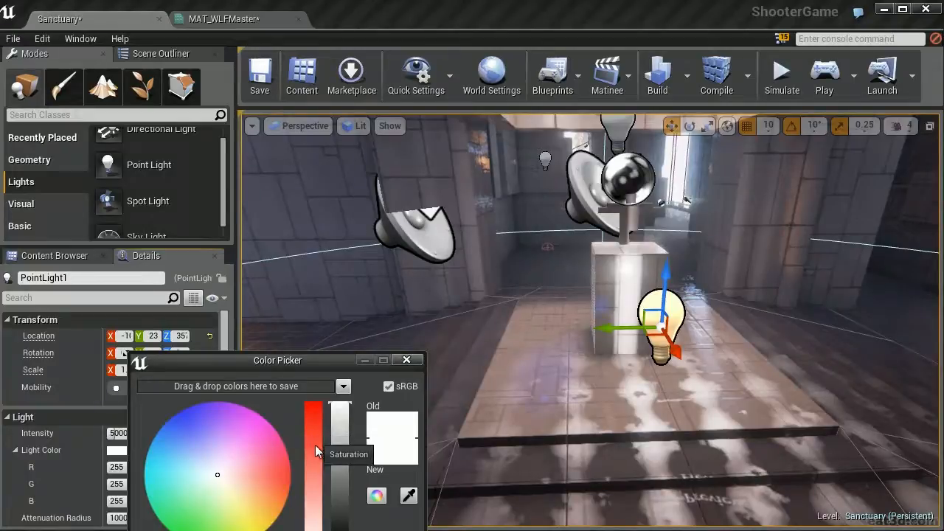
pyautogui.moveTo(314, 444); pyautogui.dragTo(315, 461)
pyautogui.moveTo(258, 482); pyautogui.dragTo(256, 494)
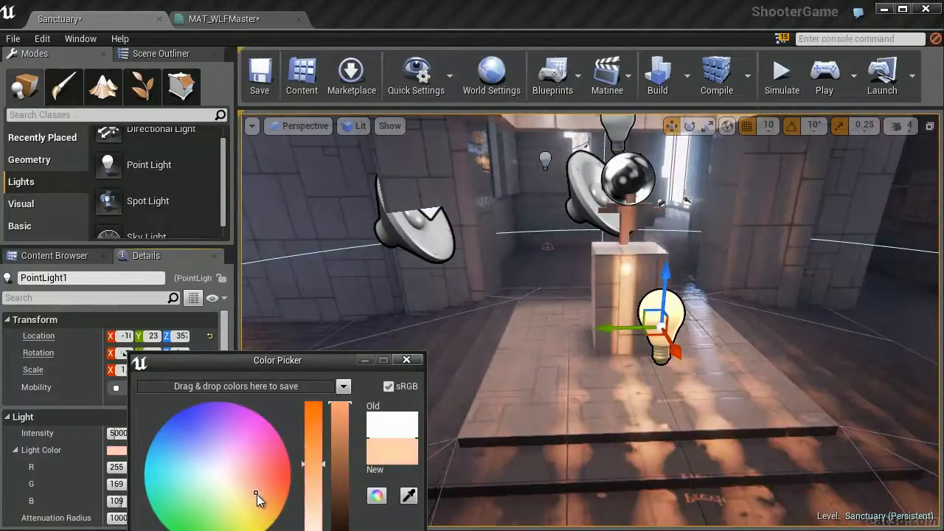
pyautogui.moveTo(323, 496); pyautogui.dragTo(320, 500)
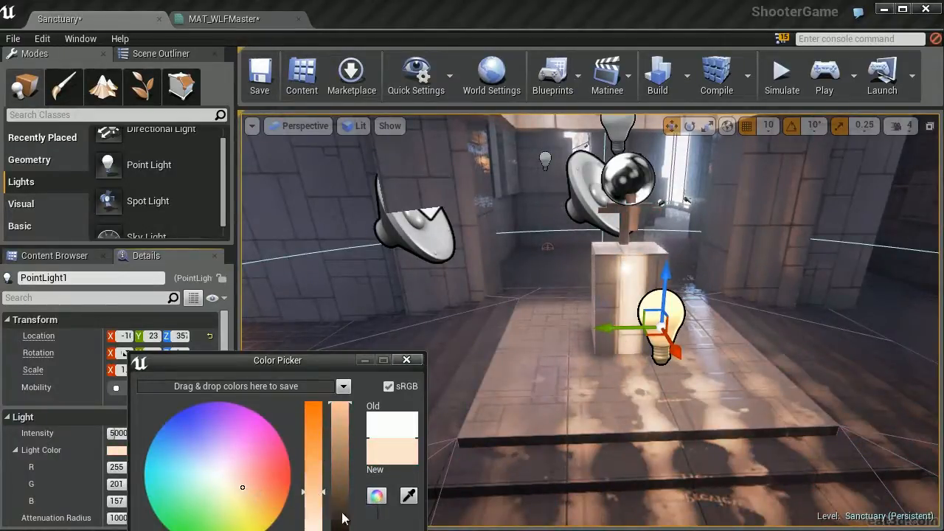
pyautogui.click(250, 481)
pyautogui.moveTo(108, 433); pyautogui.dragTo(152, 433)
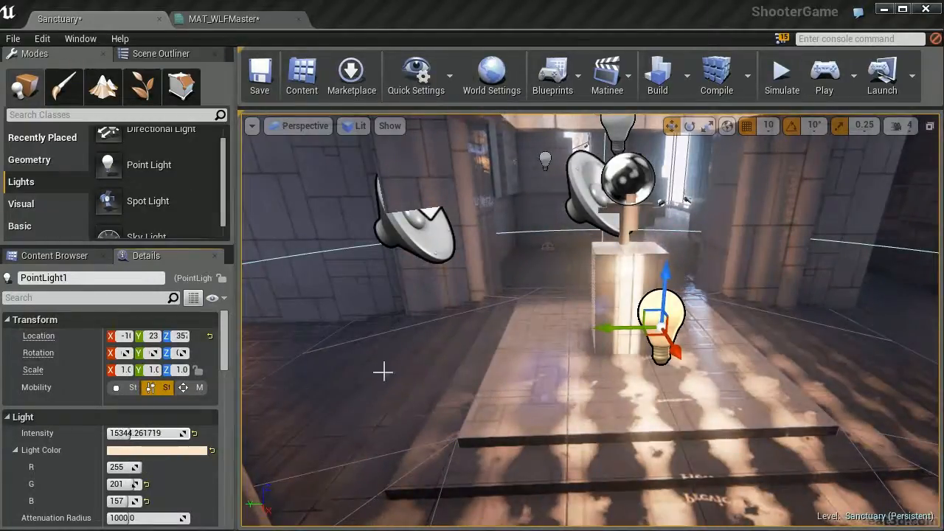
# Raise the point light and position it directly over the stone pedestal
pyautogui.moveTo(568, 253); pyautogui.dragTo(413, 361, button='right')
pyautogui.moveTo(808, 238); pyautogui.dragTo(614, 146)
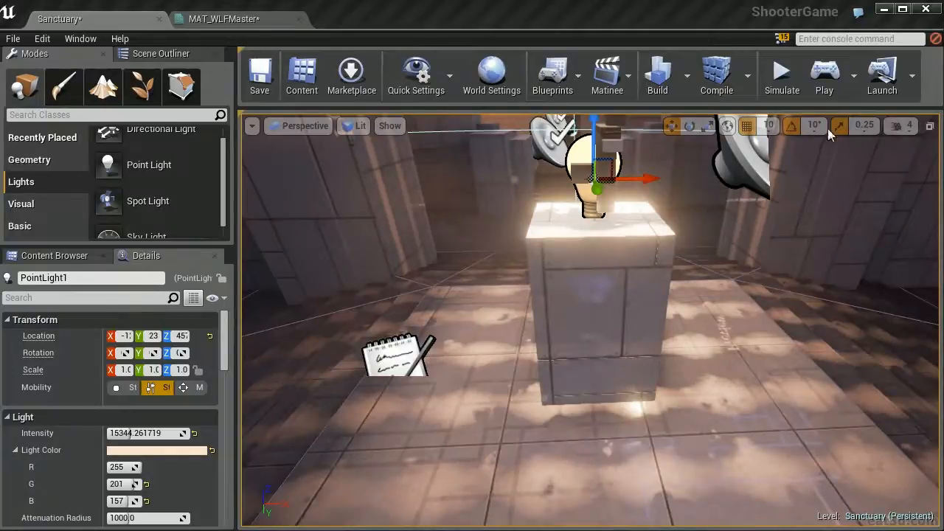
# Play the level and walk around the pedestal to examine the animated light pattern on the floor
pyautogui.click(826, 81)
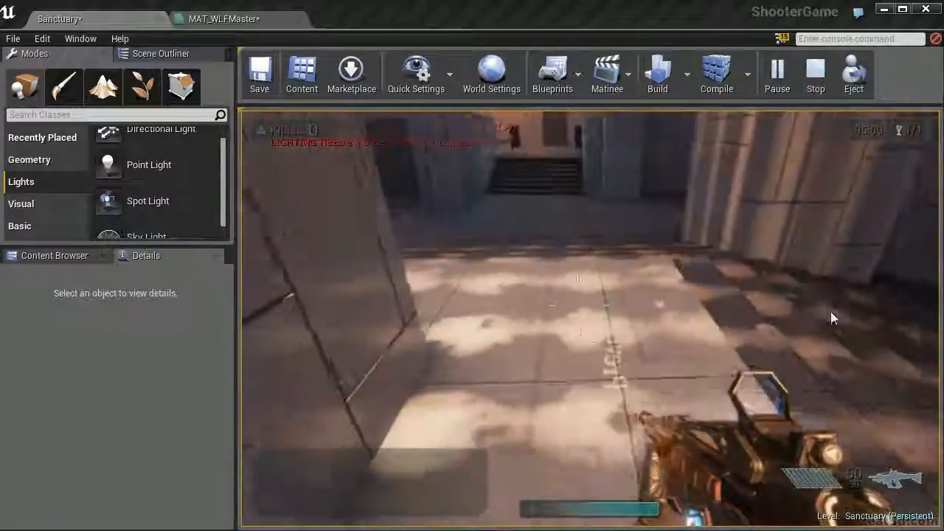
pyautogui.press('s')
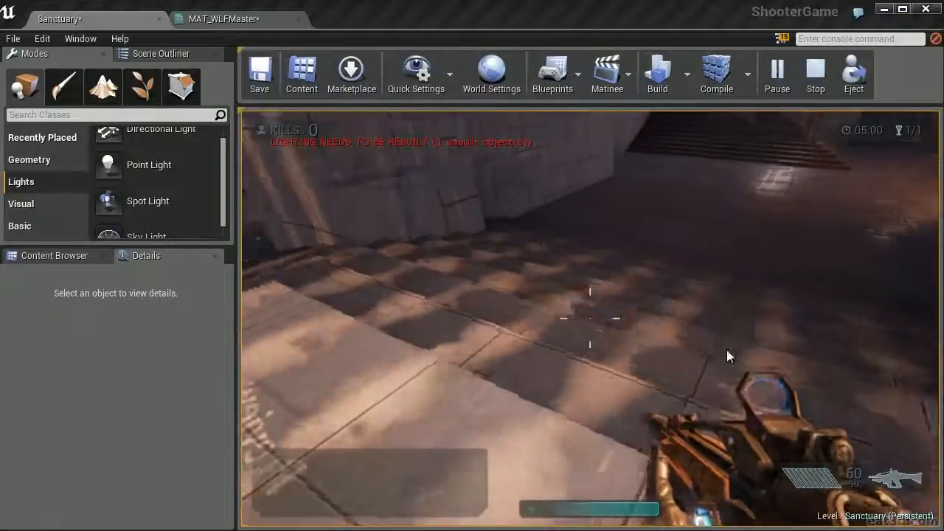